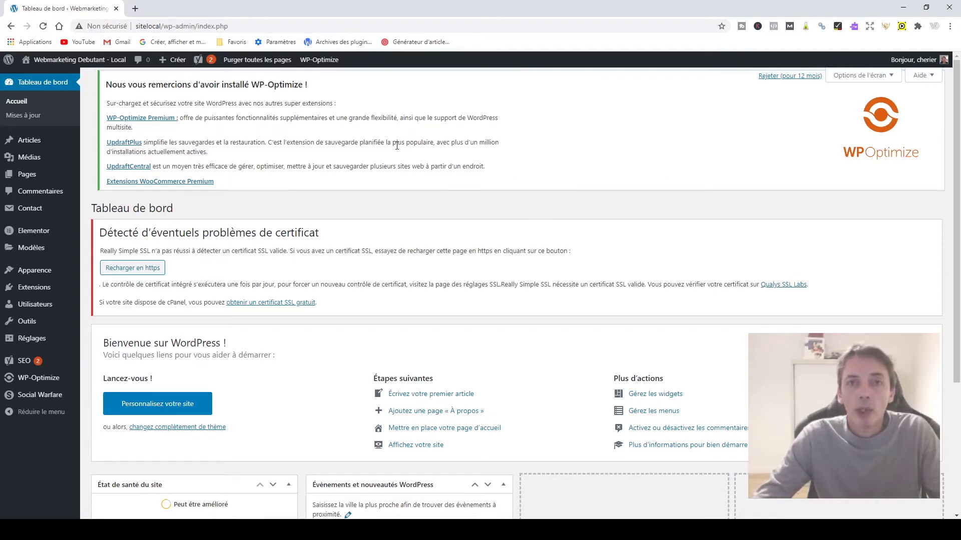
Step: Check which actions are available for the untitled published article in the articles list
click(39, 144)
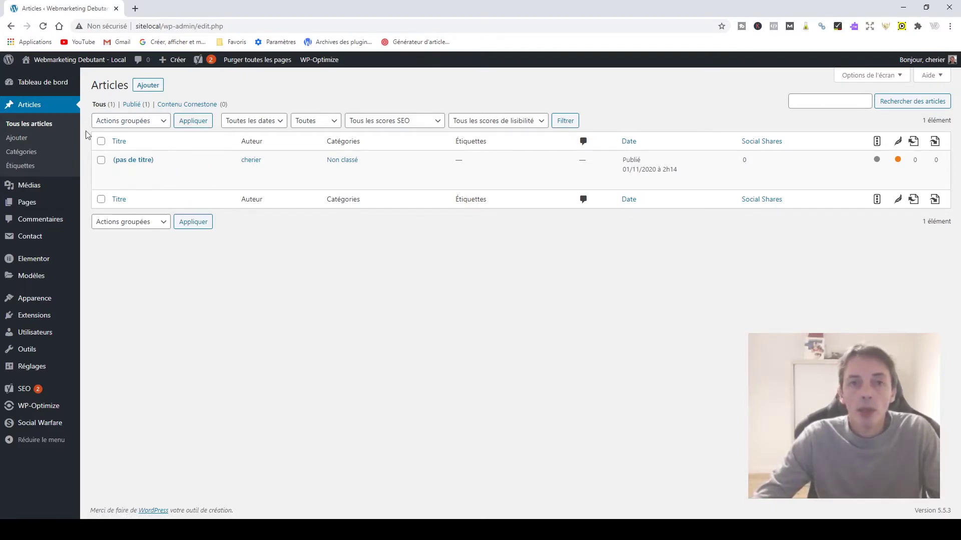
mouse_move(127, 168)
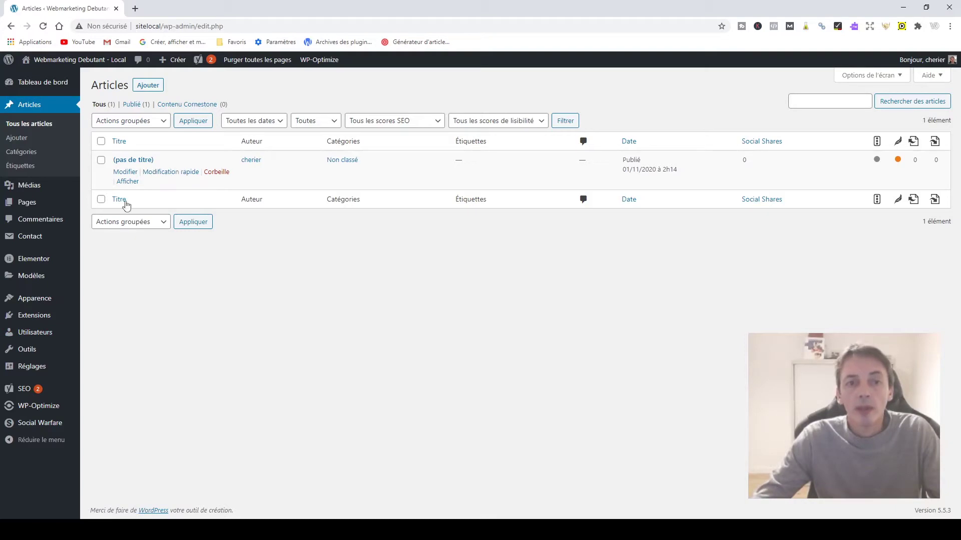
Step: Search the plugin directory for "yoast duplicate post", and install and activate the Yoast Duplicate Post extension
click(41, 319)
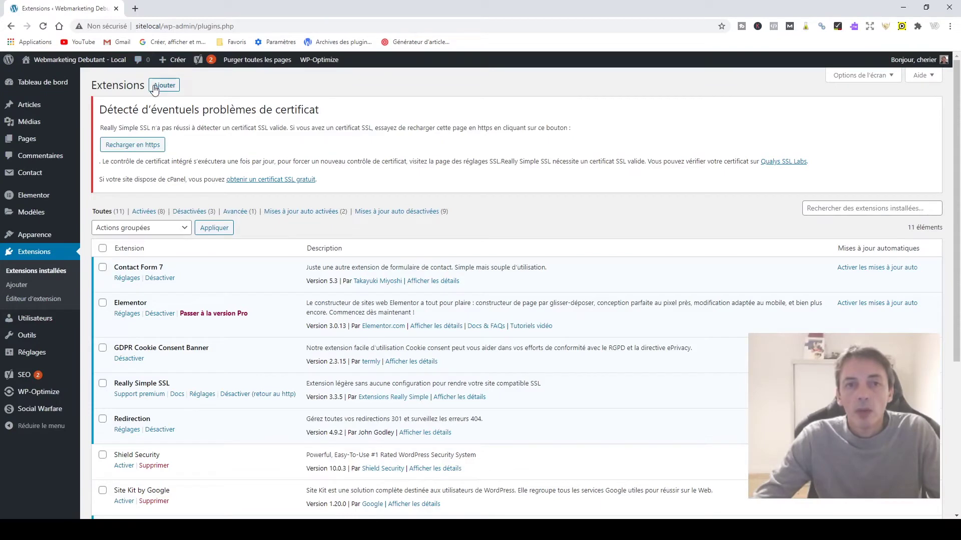
click(163, 85)
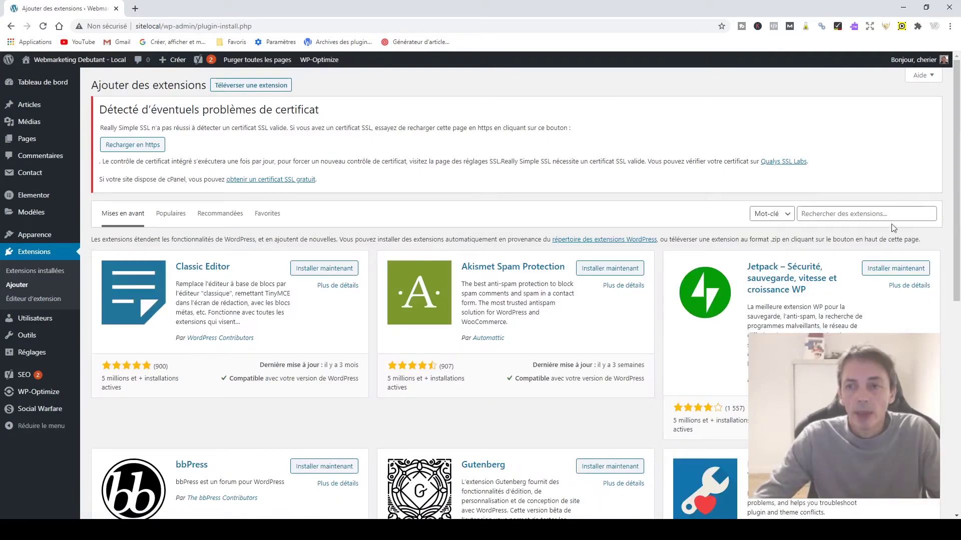
click(863, 214)
text(o)
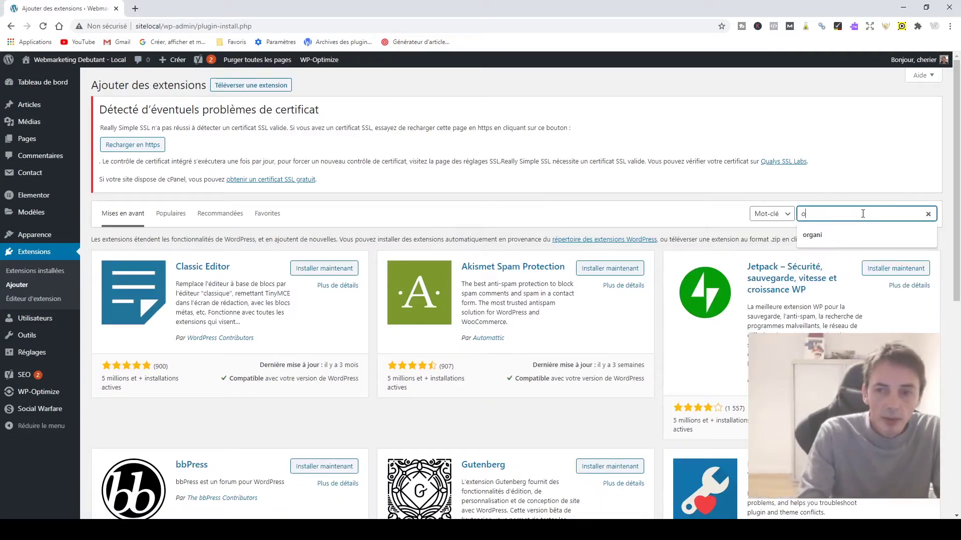
key(BackSpace)
text(yoa)
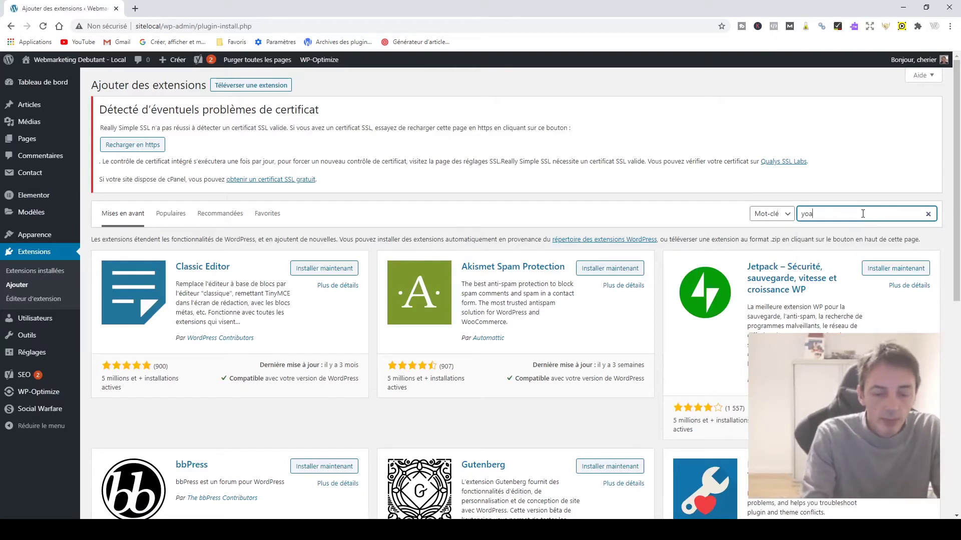
text(st du)
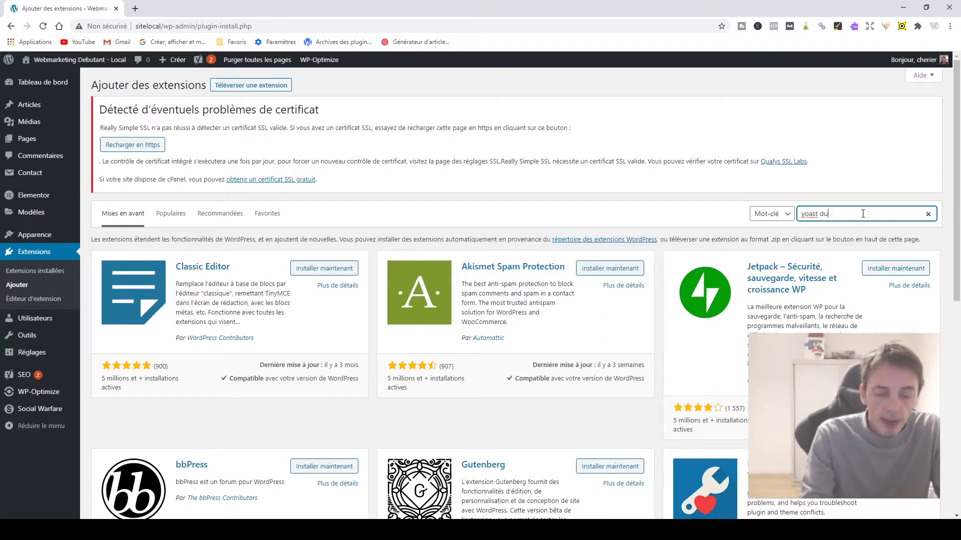
text(plicate pos)
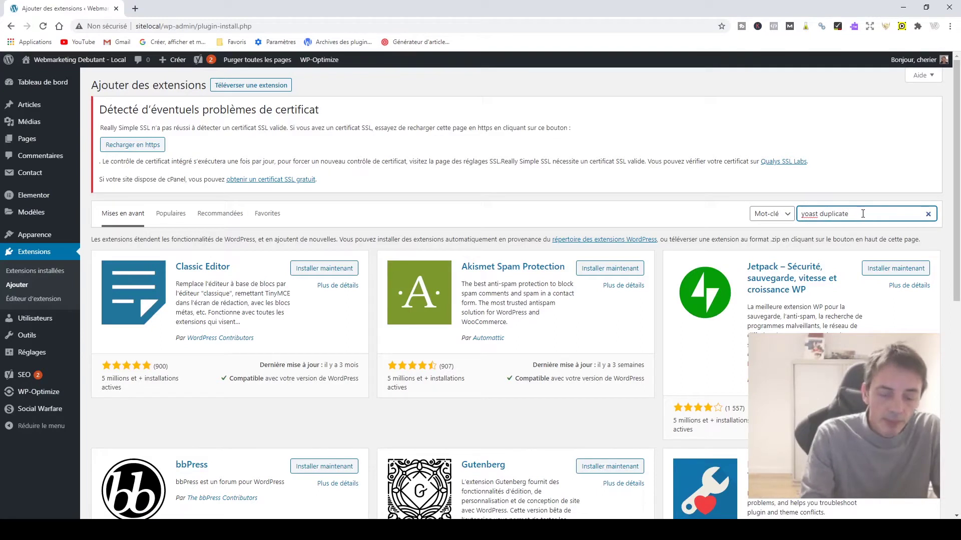
text(t)
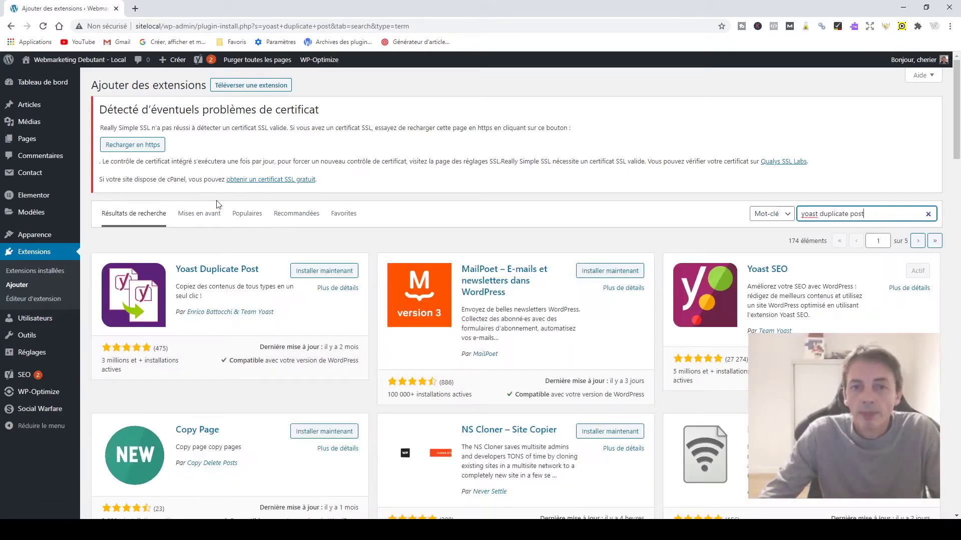
click(324, 271)
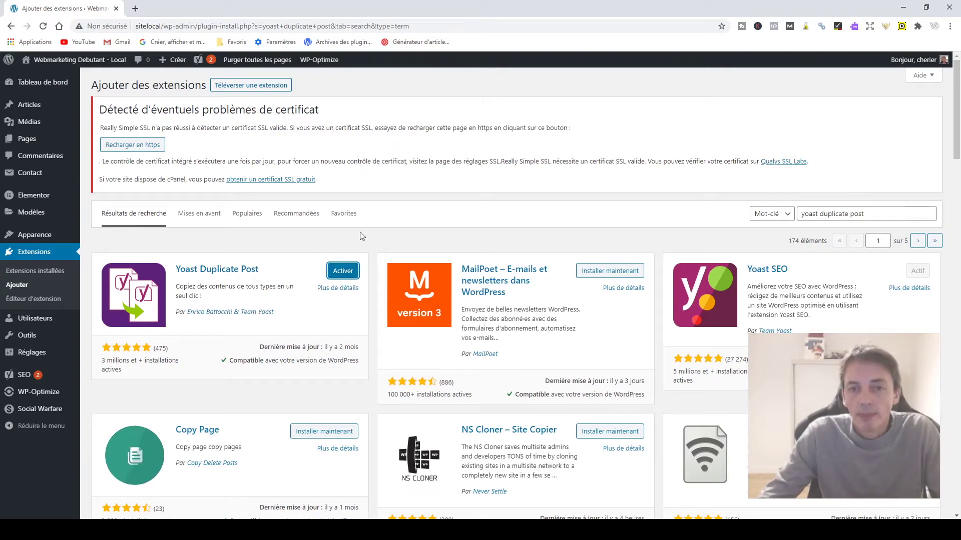
click(343, 278)
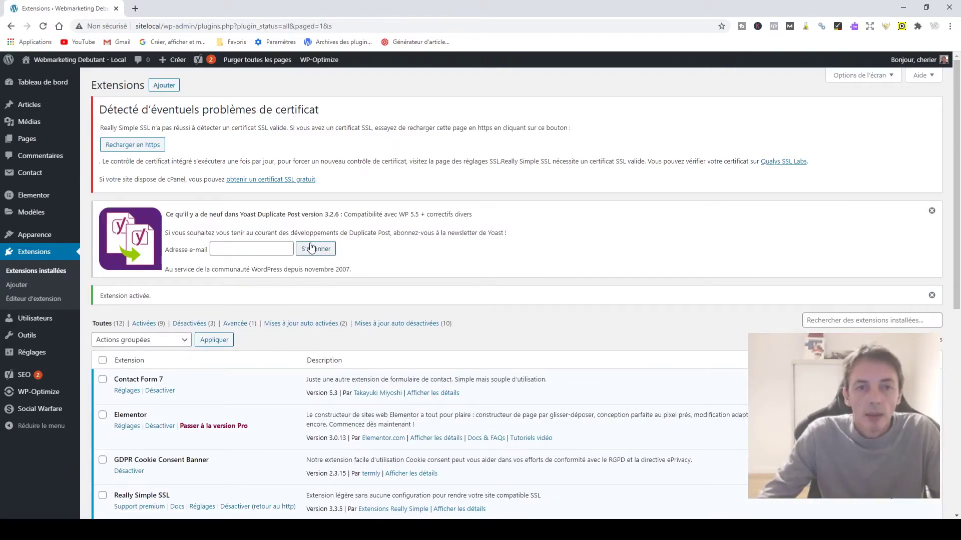
Step: Open the Yoast Duplicate Post settings and review the elements to copy, title prefix and suffix, and taxonomy options
scroll(257, 345, down, 5)
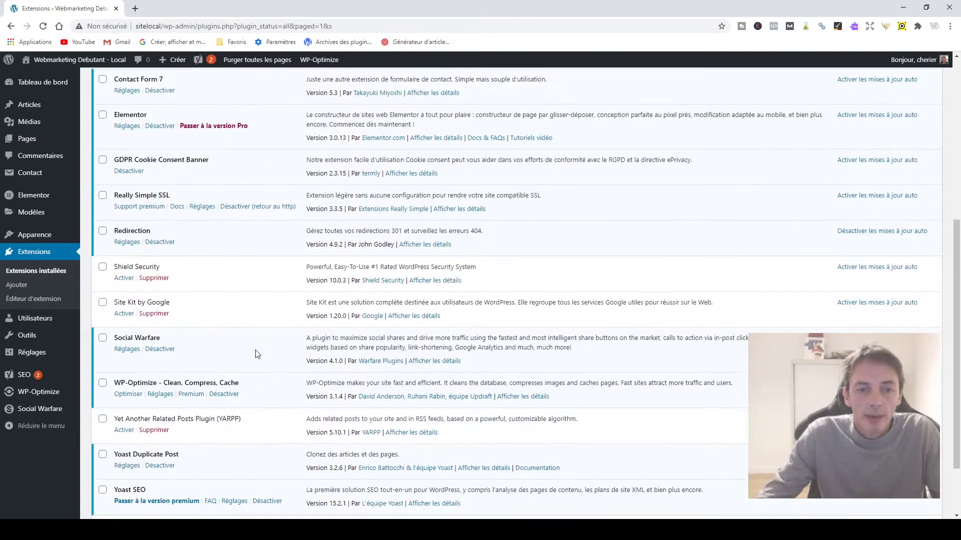
scroll(257, 354, down, 2)
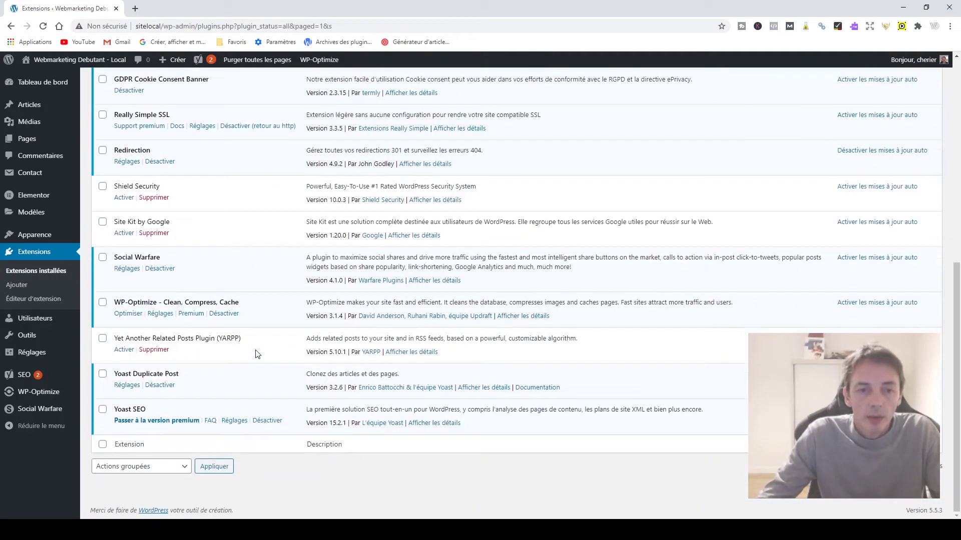
click(122, 385)
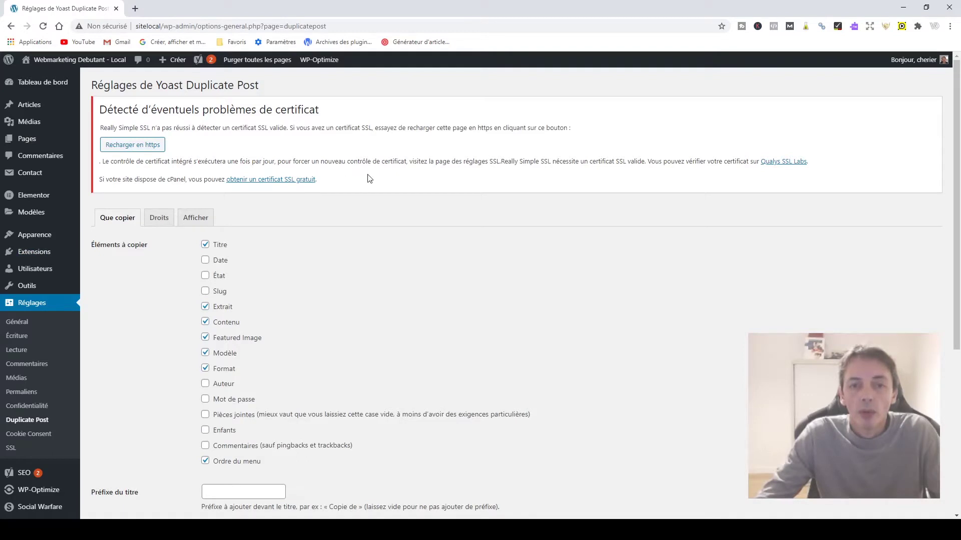
scroll(370, 179, down, 1)
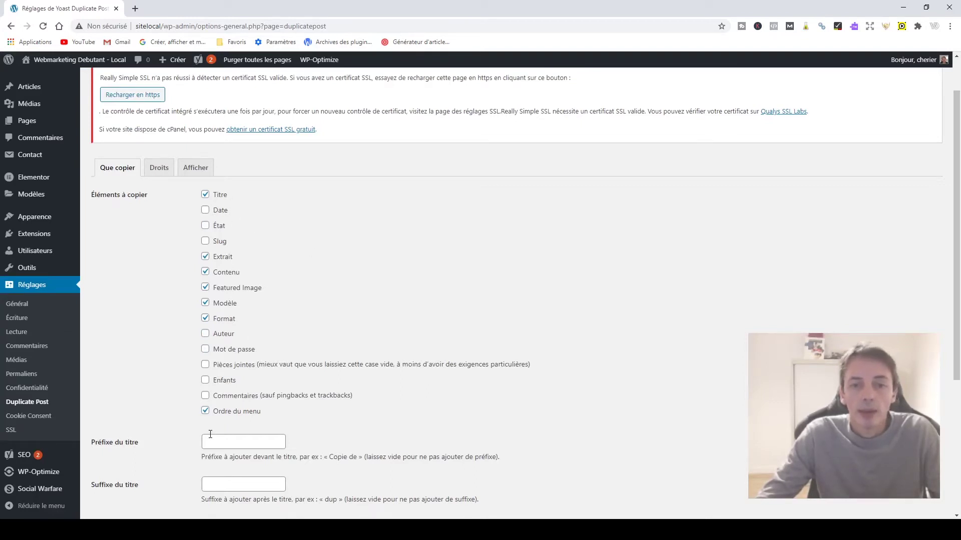
scroll(210, 434, down, 3)
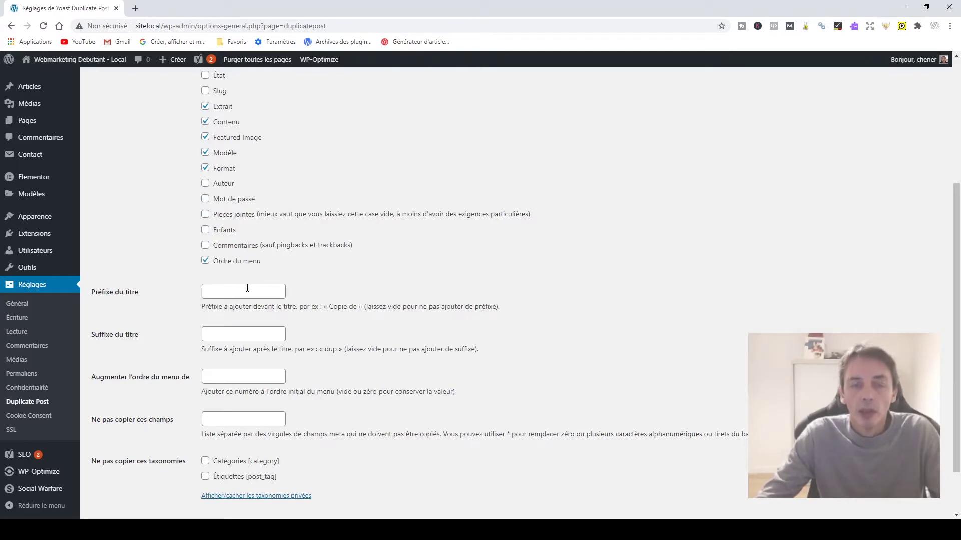
scroll(386, 321, down, 2)
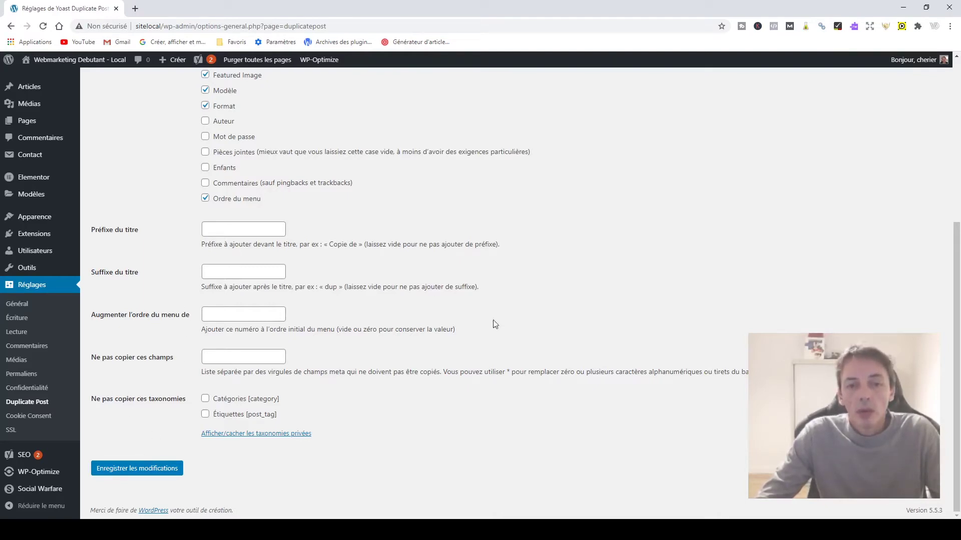
scroll(393, 146, up, 5)
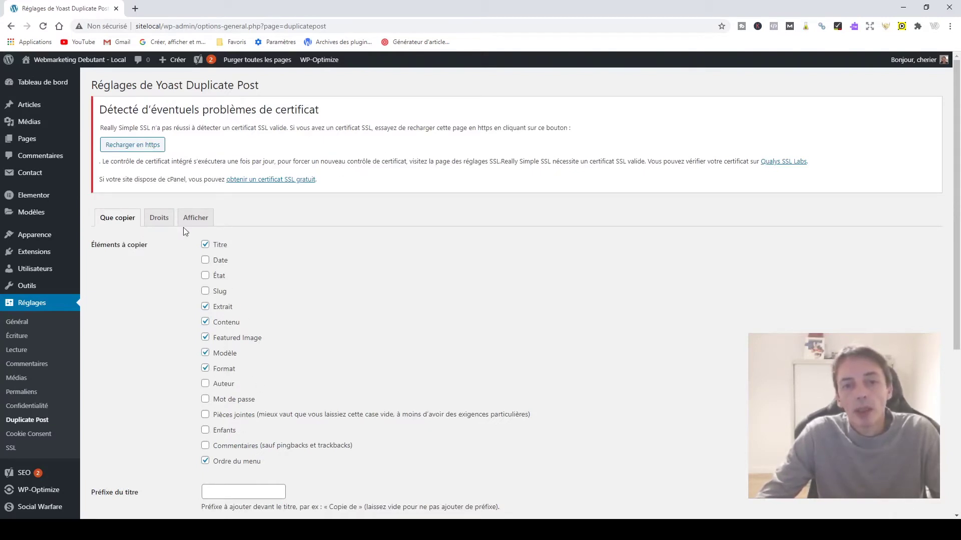
Step: Duplicate the untitled published article as a new draft, save the draft and return to the articles list
click(102, 134)
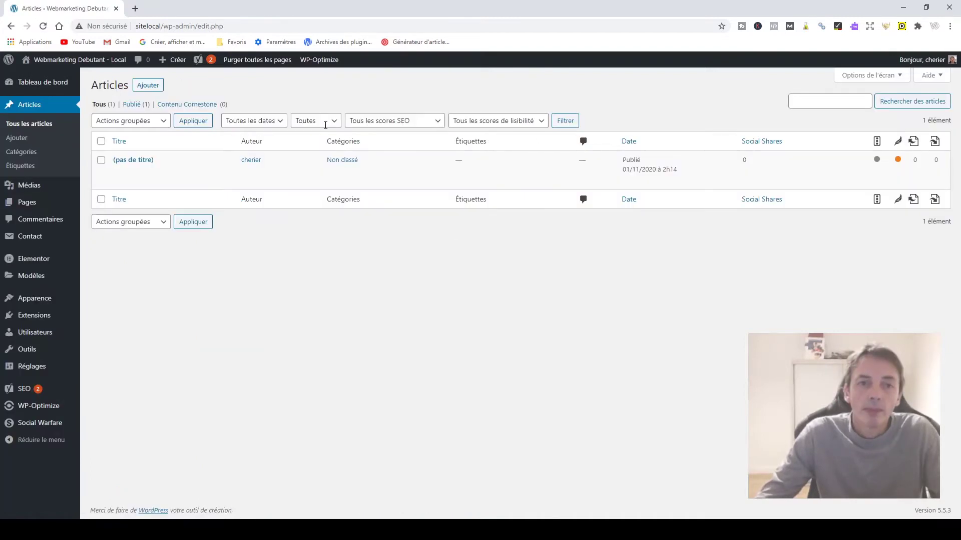
mouse_move(147, 181)
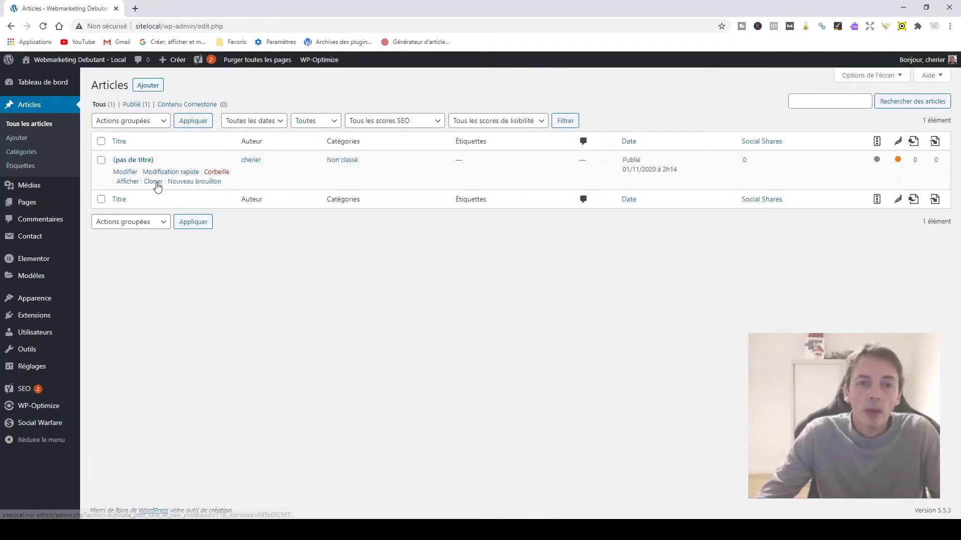
click(179, 183)
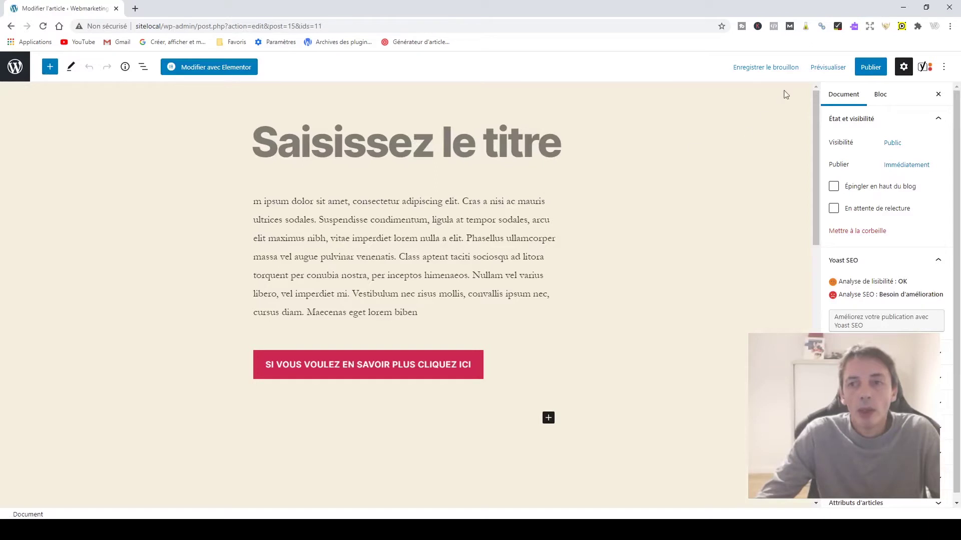
click(776, 68)
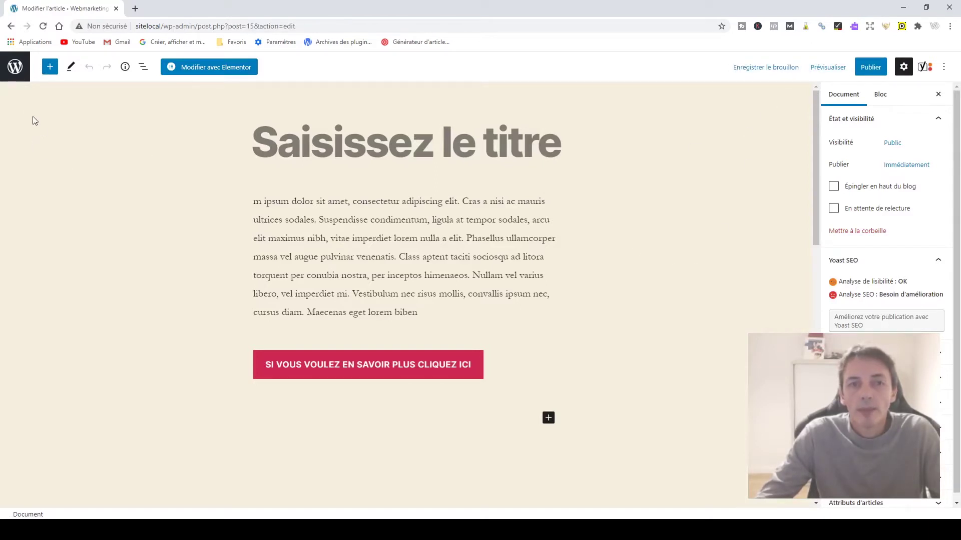
click(11, 65)
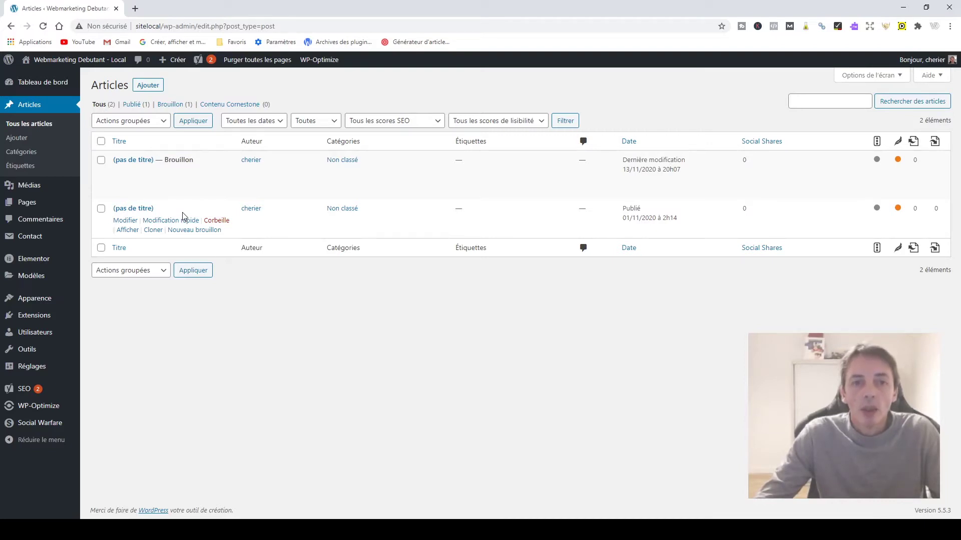
Step: Open the published article and the draft's preview in separate browser tabs and compare the two pages
right_click(133, 233)
click(146, 239)
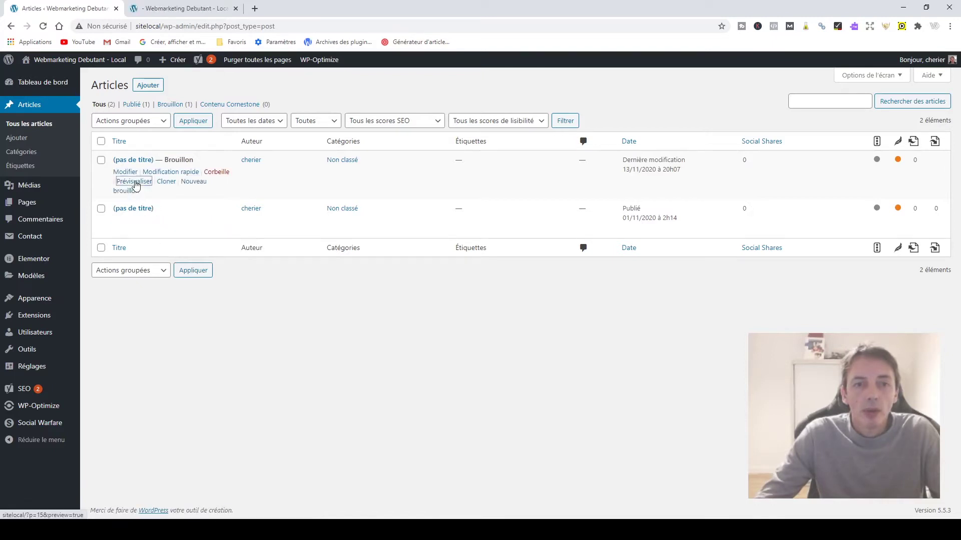
right_click(134, 182)
click(155, 191)
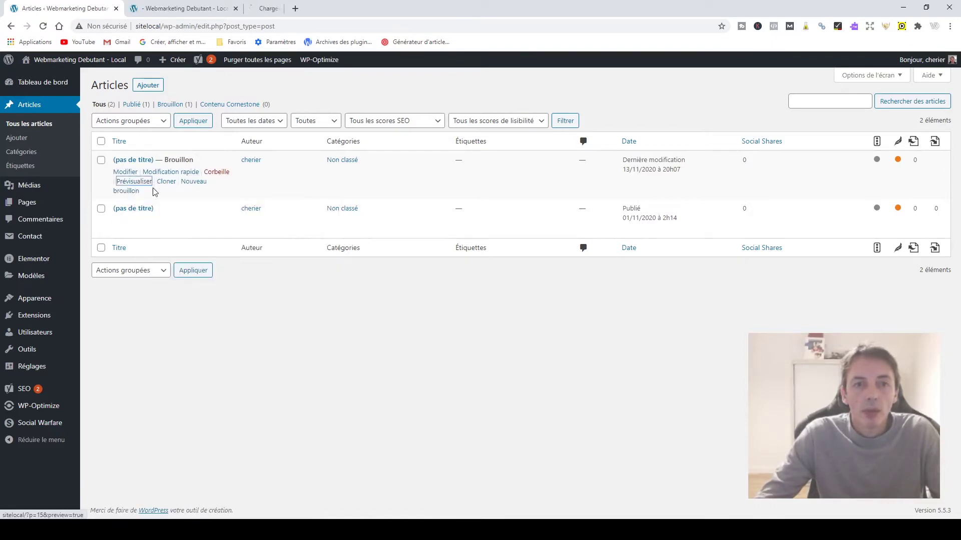
click(195, 14)
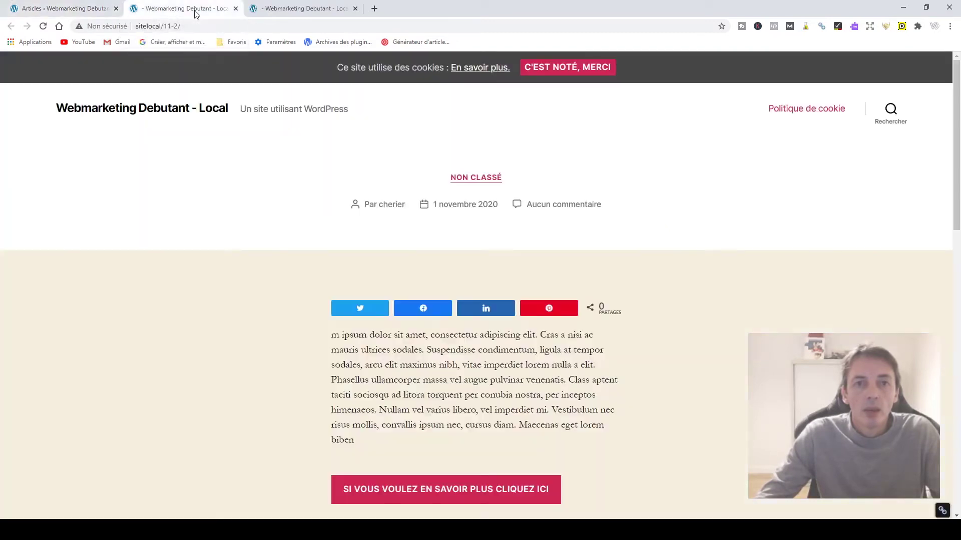
click(252, 11)
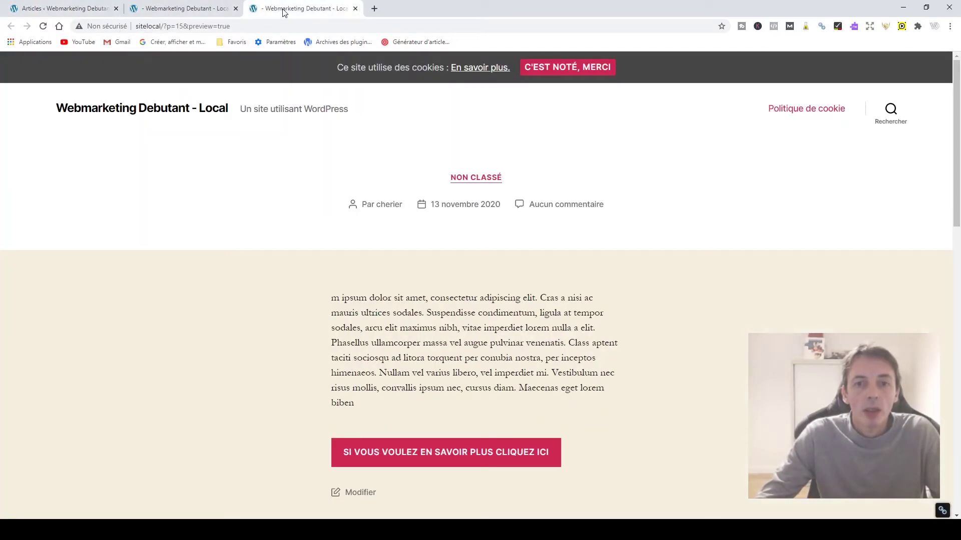
click(193, 9)
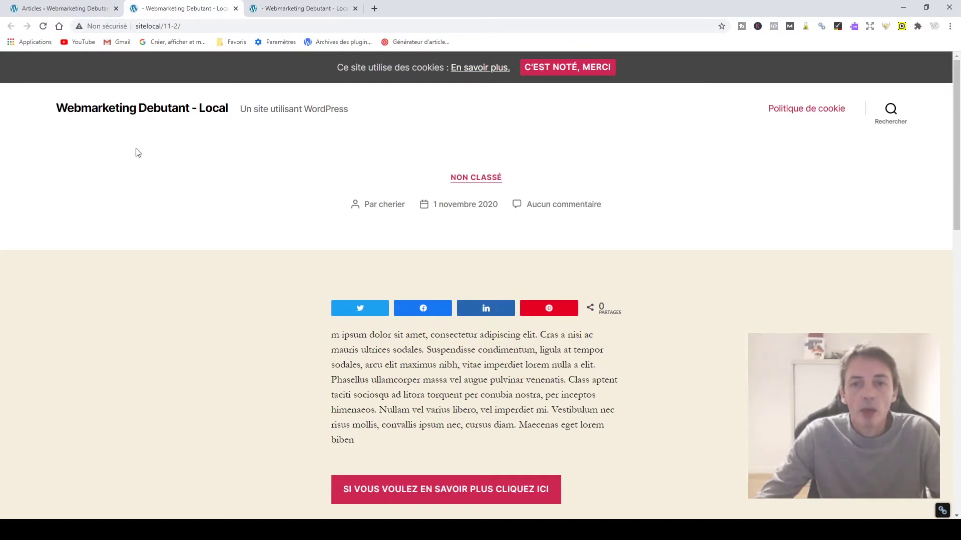
click(283, 9)
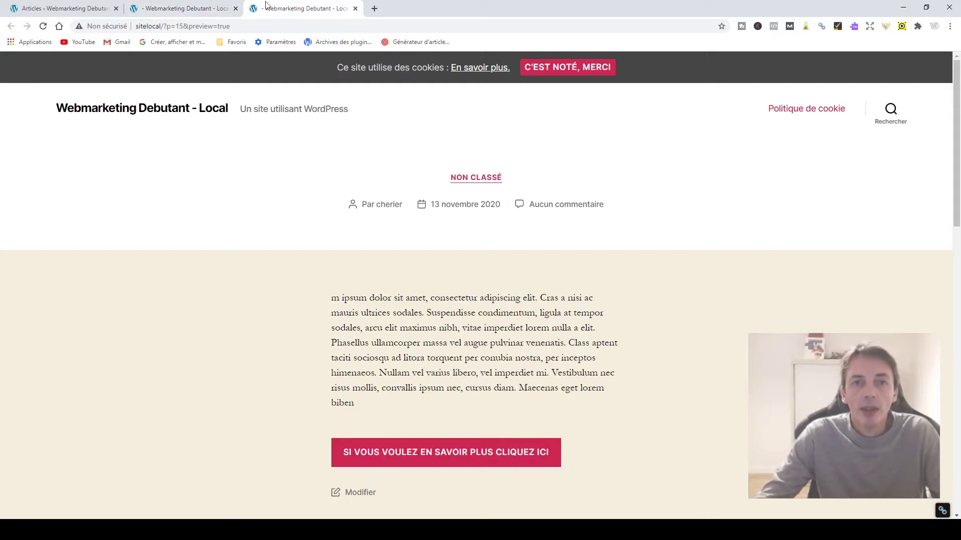
click(83, 8)
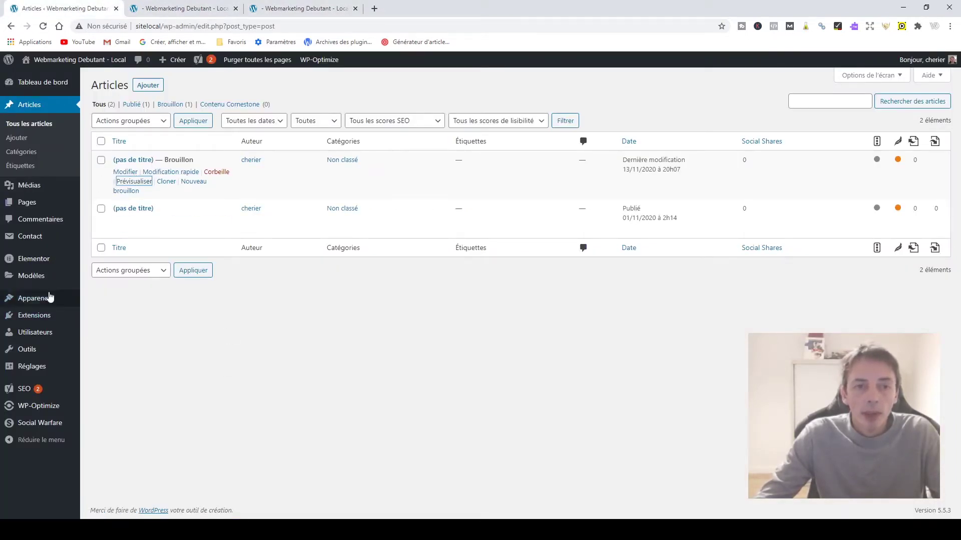
Step: Open the published article for editing and, with "vel augue pulvinar venenatis" selected, set the paragraph's text color to the crimson swatch
mouse_move(41, 324)
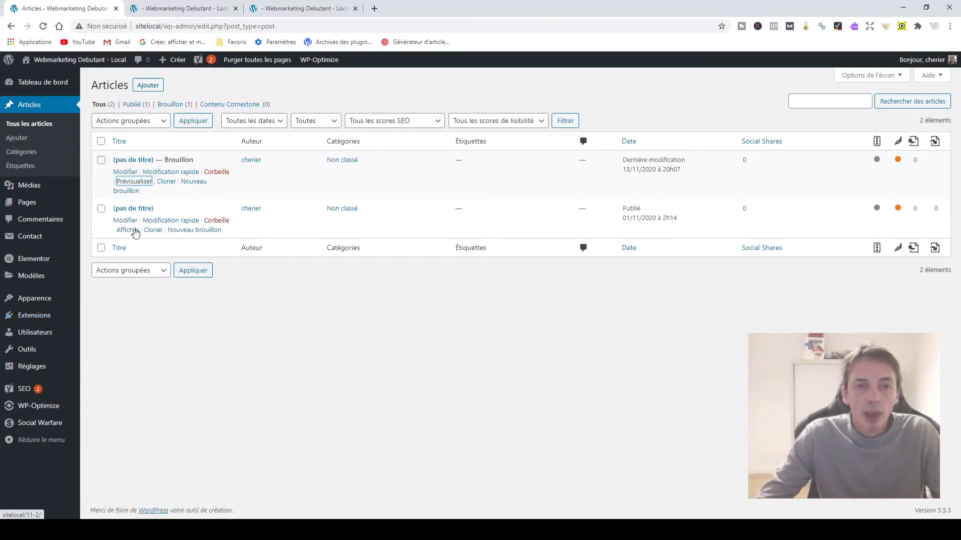
click(133, 221)
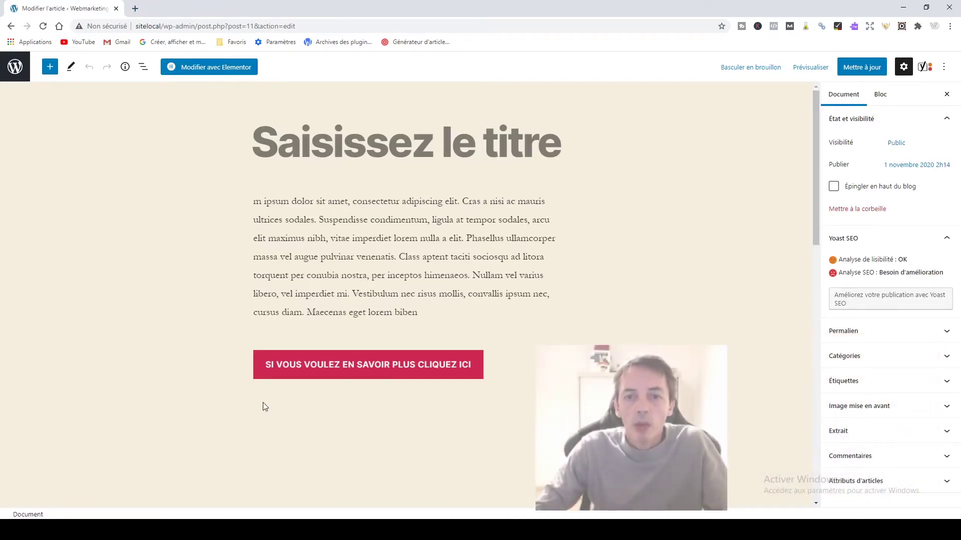
drag(280, 257, 395, 261)
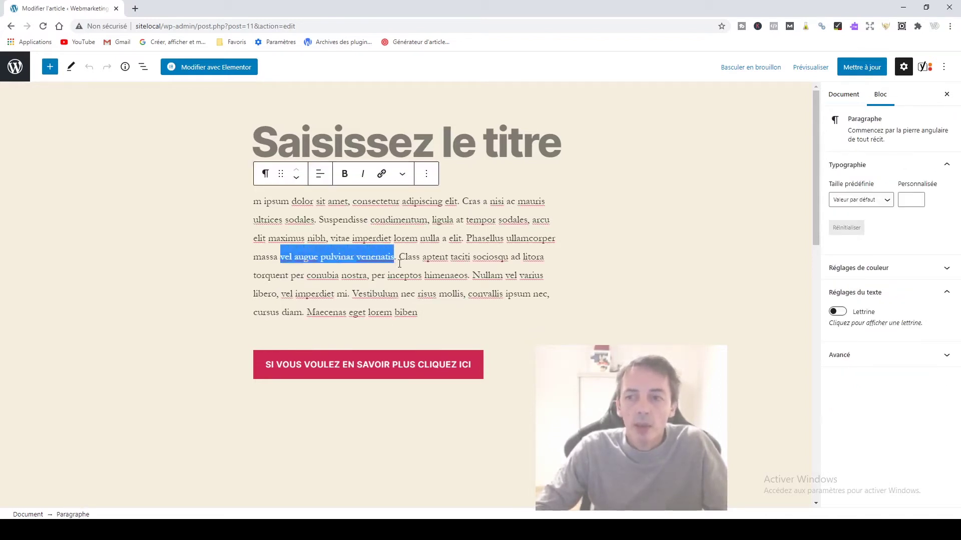
click(870, 272)
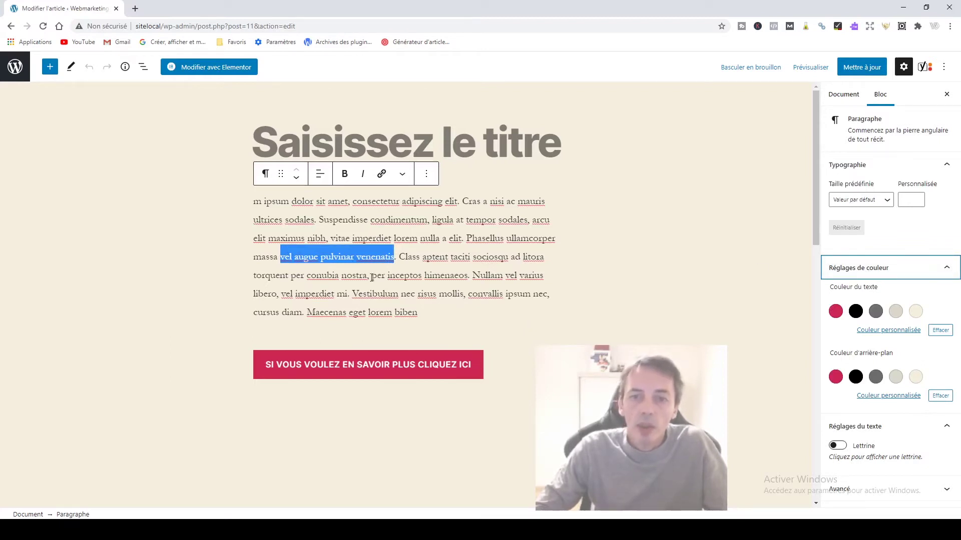
click(837, 313)
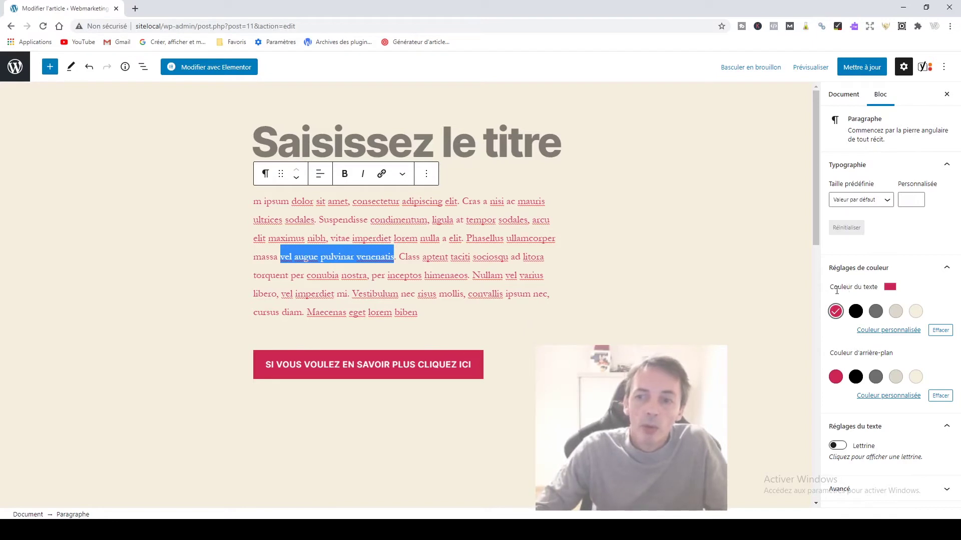
Step: Clear the paragraph's text color and try the crimson, black, grey and cream swatches as its background color
click(835, 313)
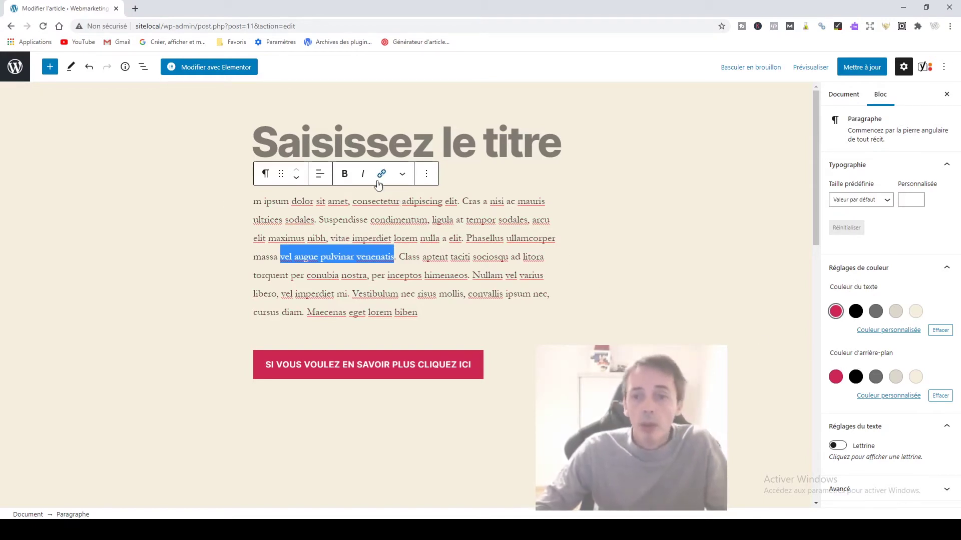
click(835, 378)
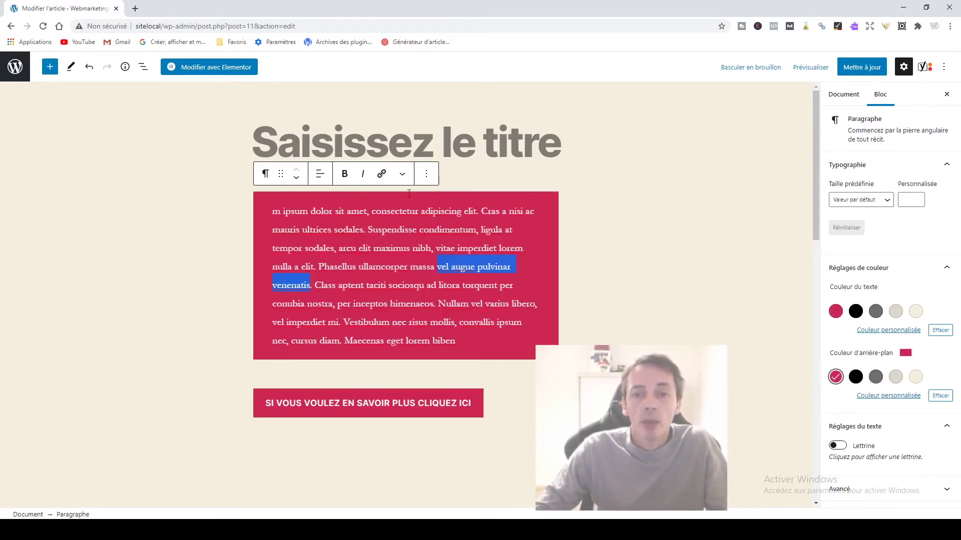
click(855, 377)
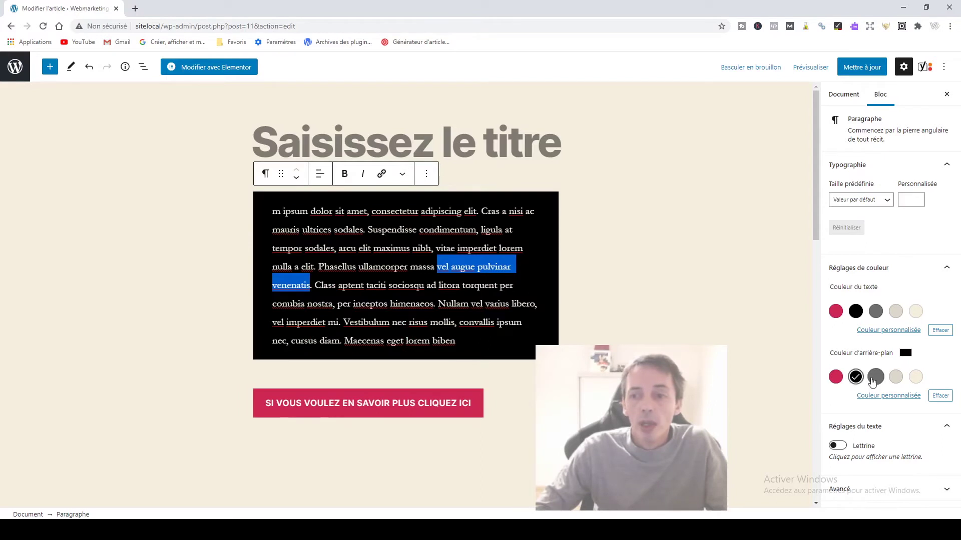
click(872, 381)
click(838, 379)
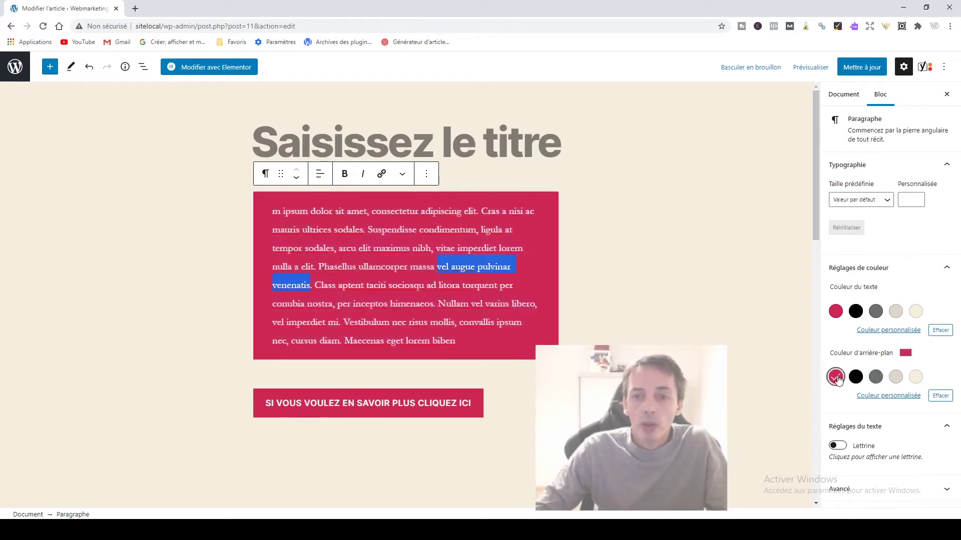
click(916, 377)
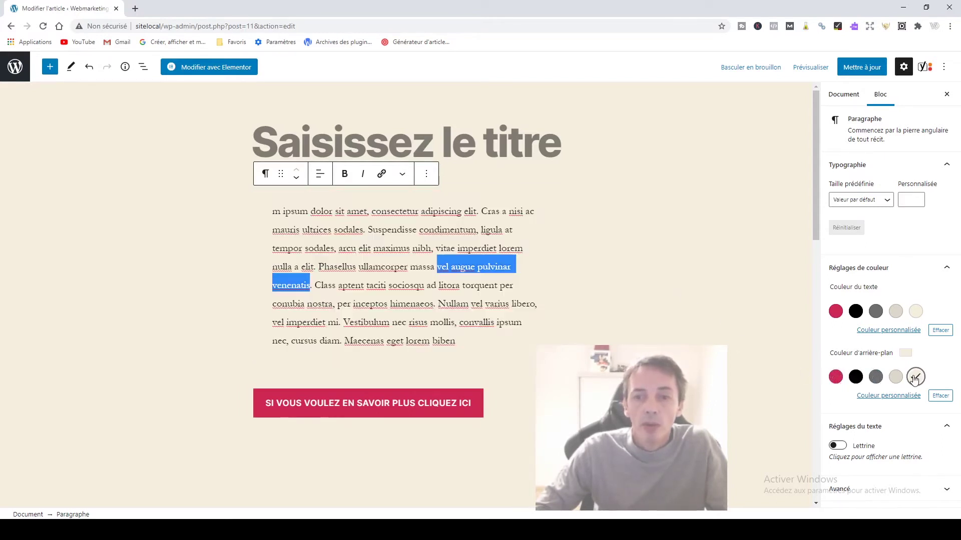
click(616, 250)
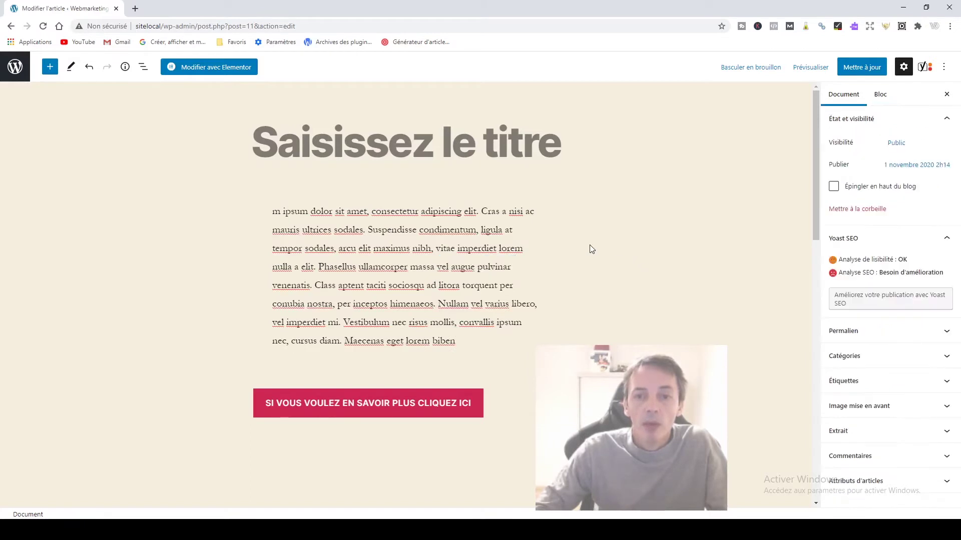
Step: Leave the article editor without saving the color changes and return to the articles list
click(16, 73)
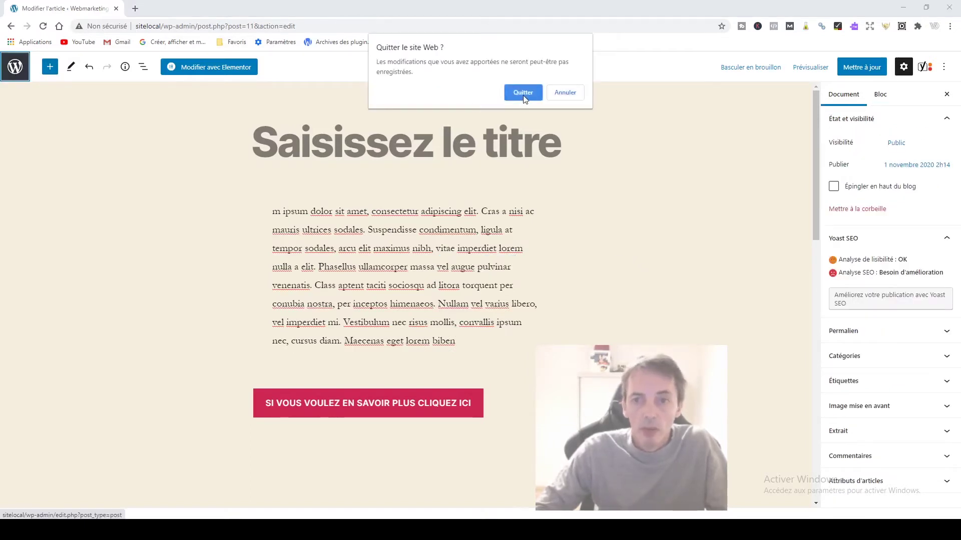
click(523, 93)
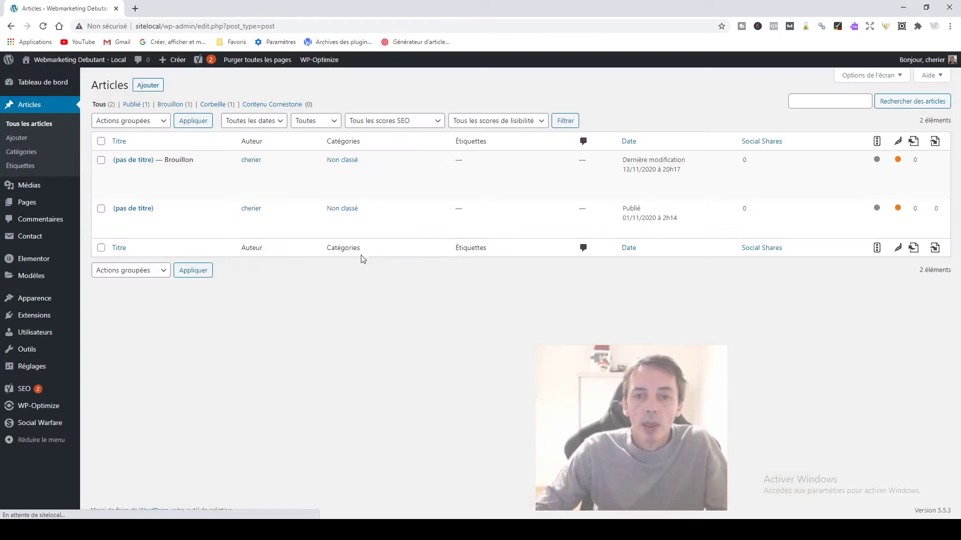
mouse_move(216, 225)
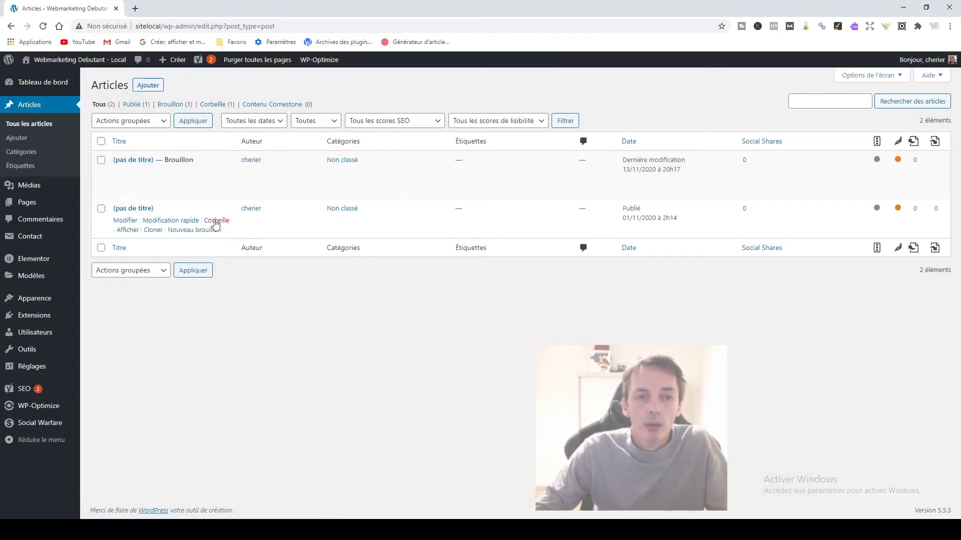
Step: Search the extension directory for "advanced rich text tools" and install and activate Advanced Rich Text Tools for Gutenberg
mouse_move(35, 323)
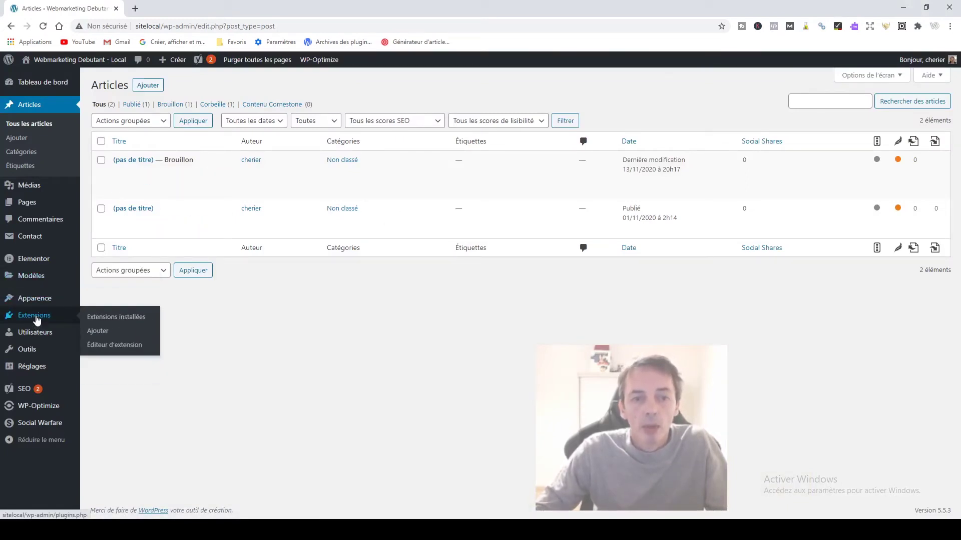
click(97, 333)
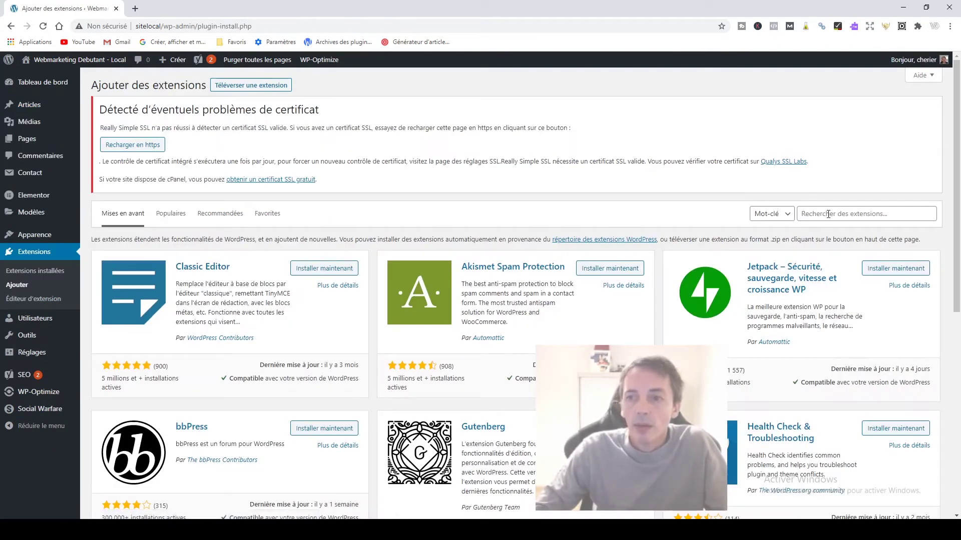
click(828, 214)
text(advan)
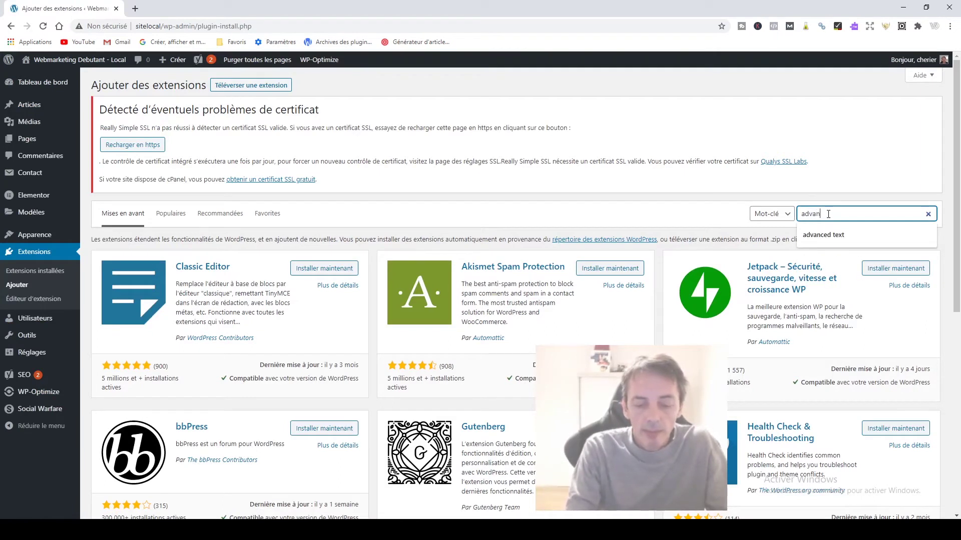
text(ced rich)
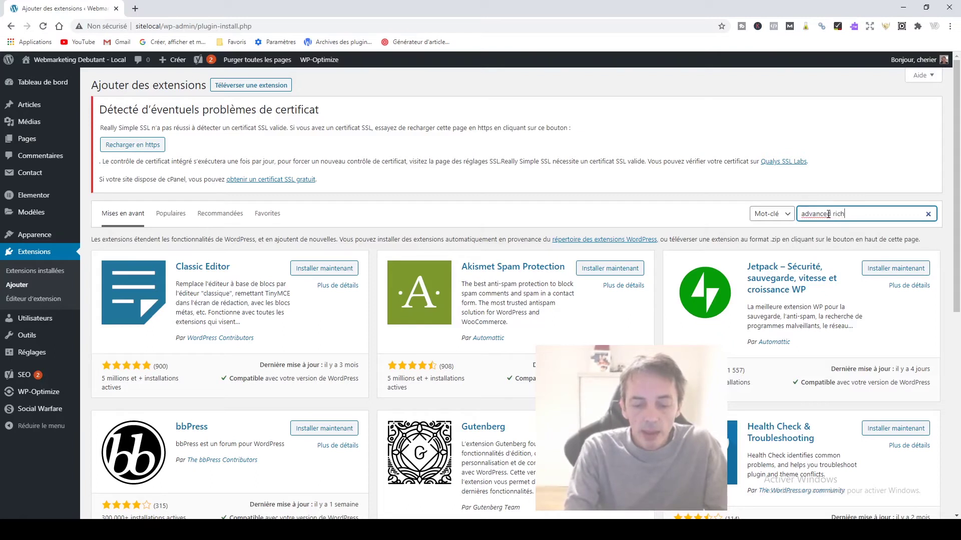
text( text t)
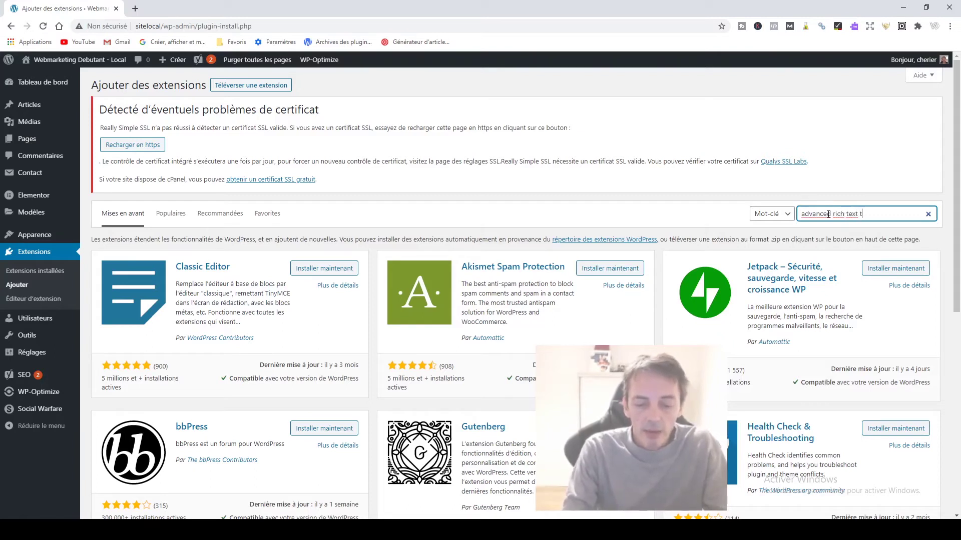
text(ools)
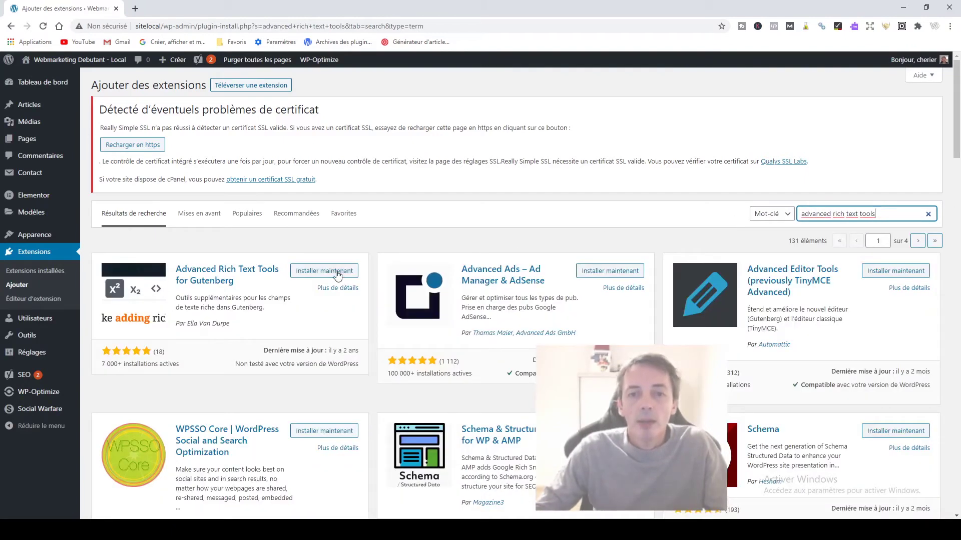
click(337, 275)
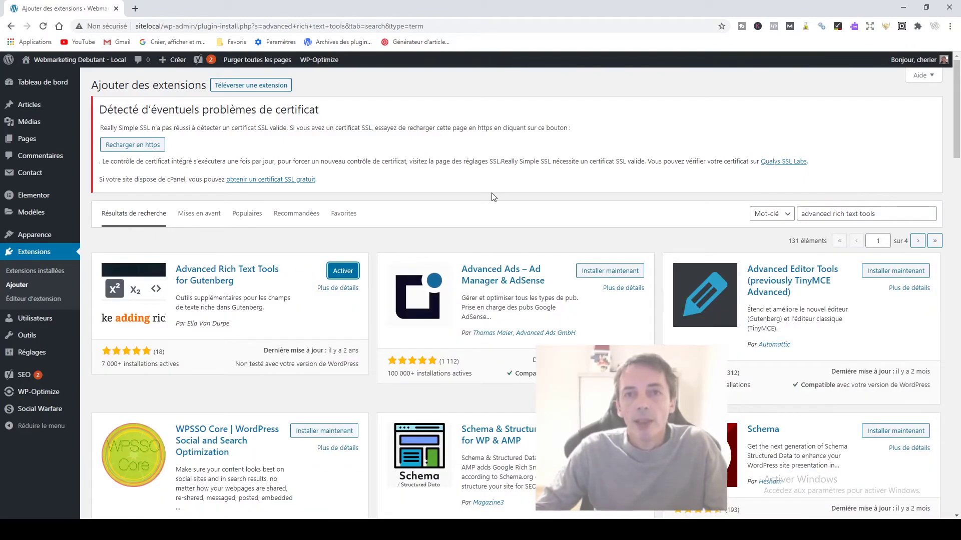
click(352, 270)
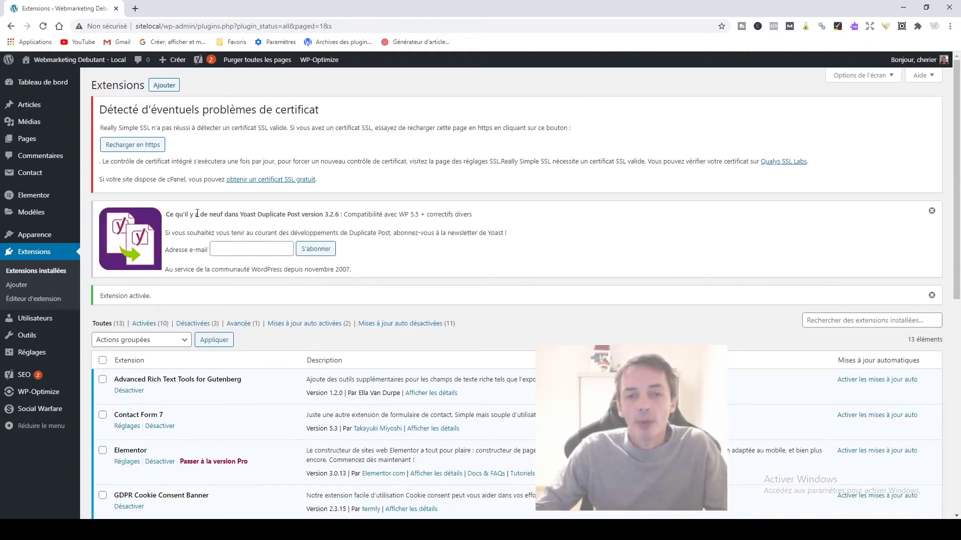
Step: Reopen the published untitled article for editing and dismiss the offer to restore the browser backup
click(26, 104)
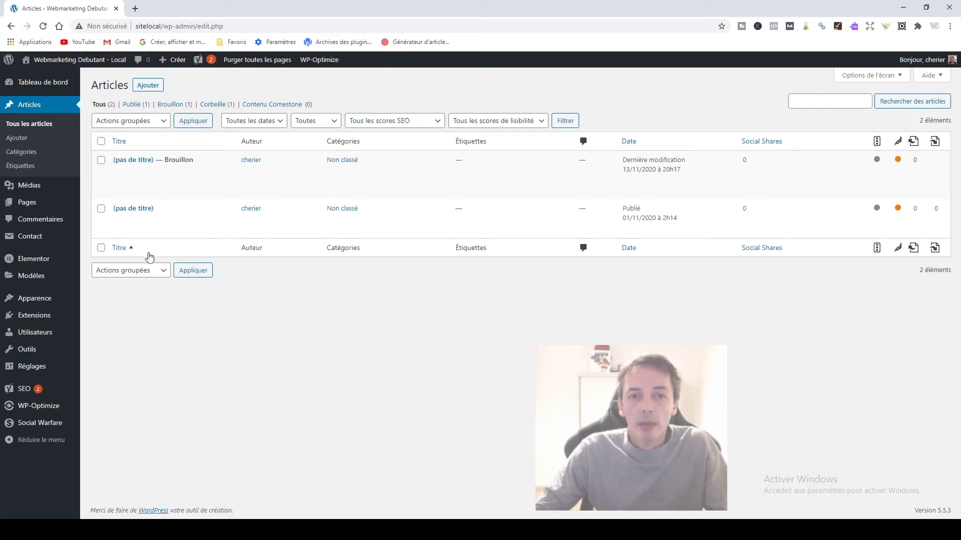
click(132, 223)
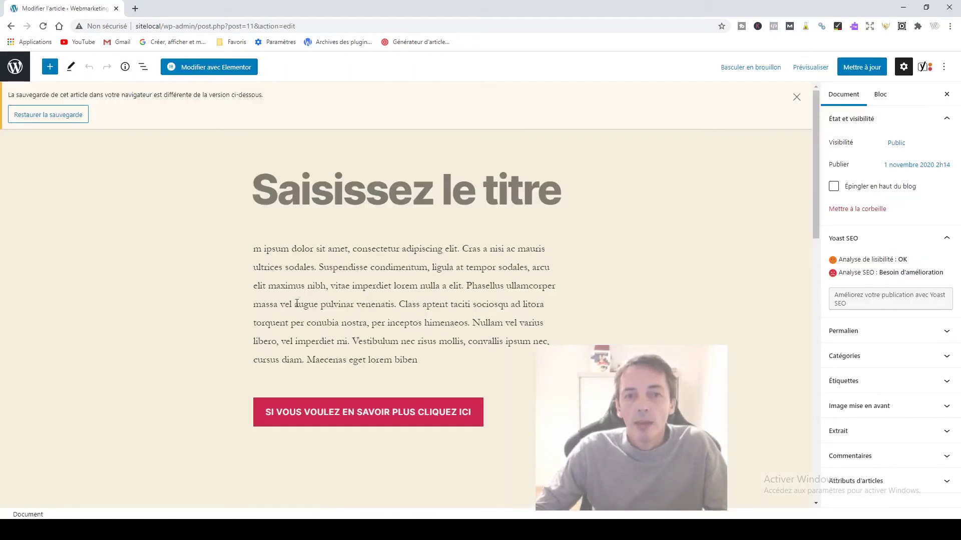
click(797, 97)
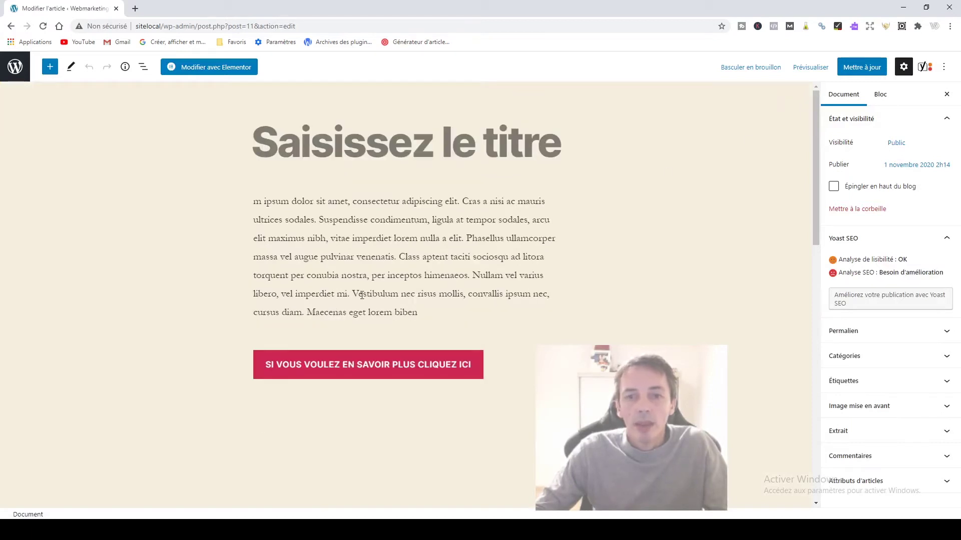
Step: Set the inline text colour of the words "augue pulvinar venenatis" in the paragraph to the crimson swatch
drag(294, 256, 394, 258)
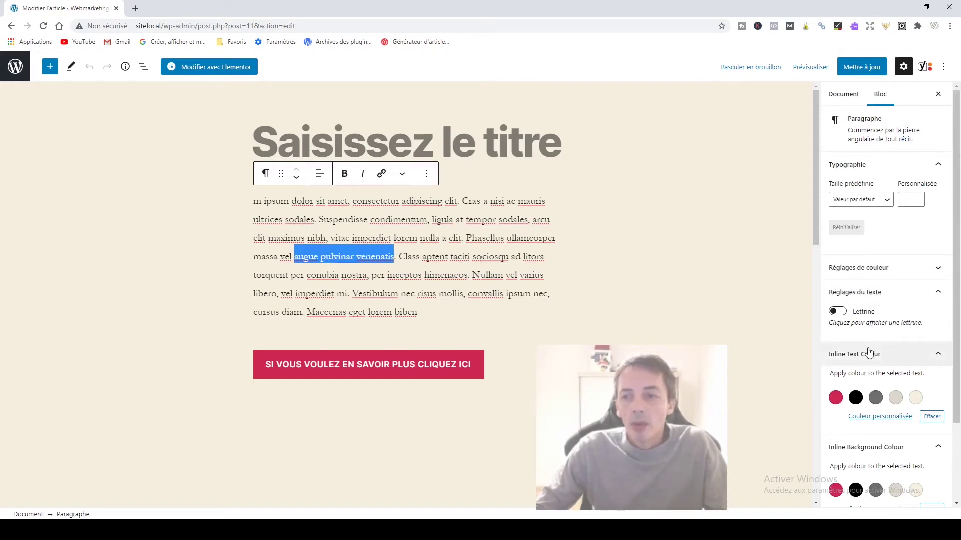
scroll(876, 294, down, 2)
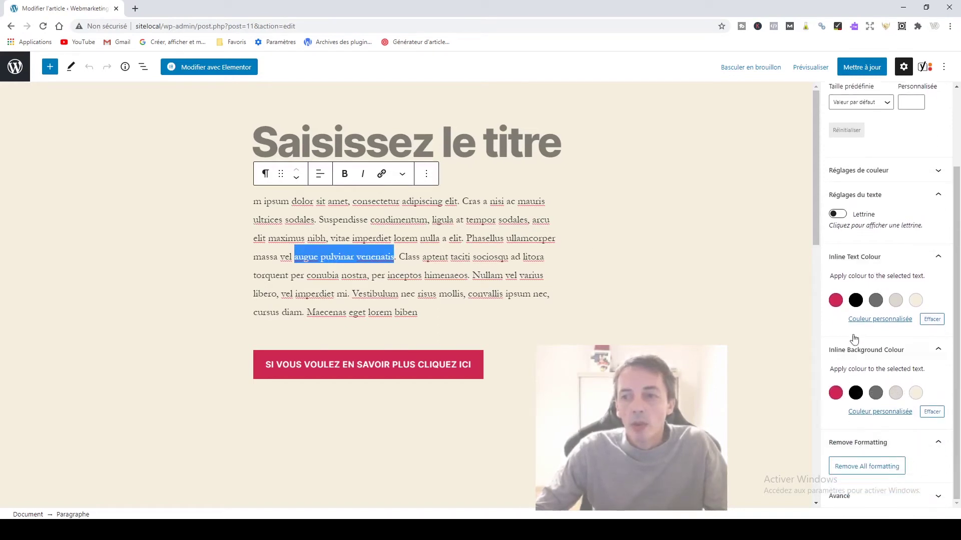
click(867, 172)
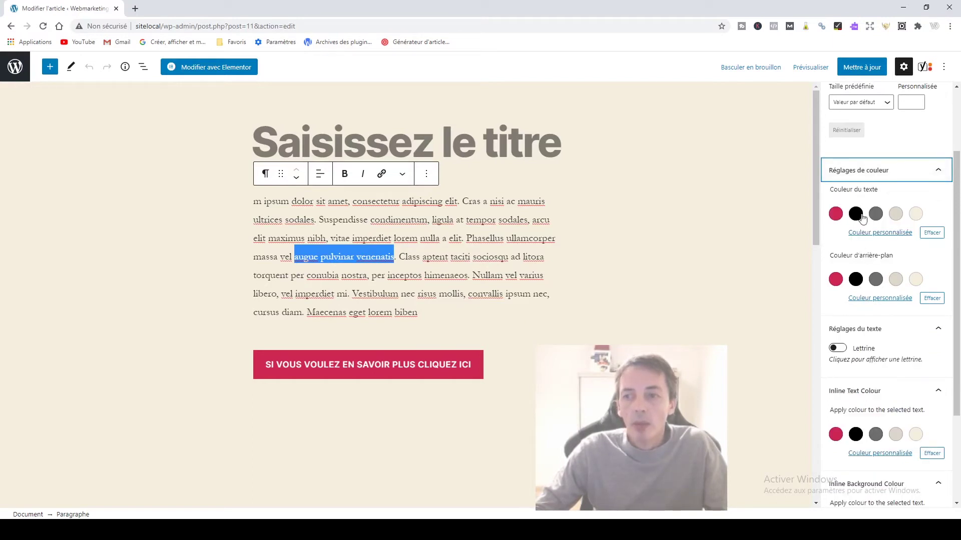
scroll(869, 272, down, 3)
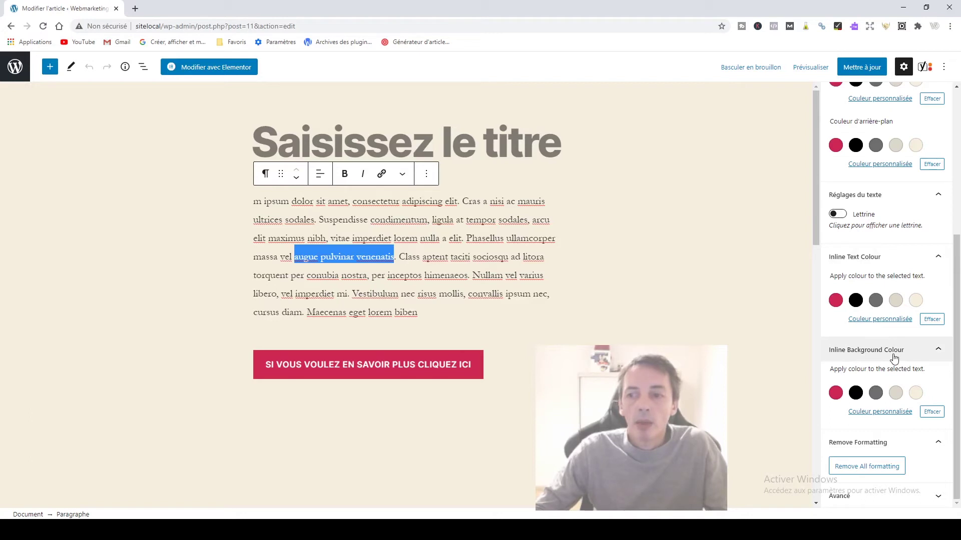
scroll(894, 359, up, 3)
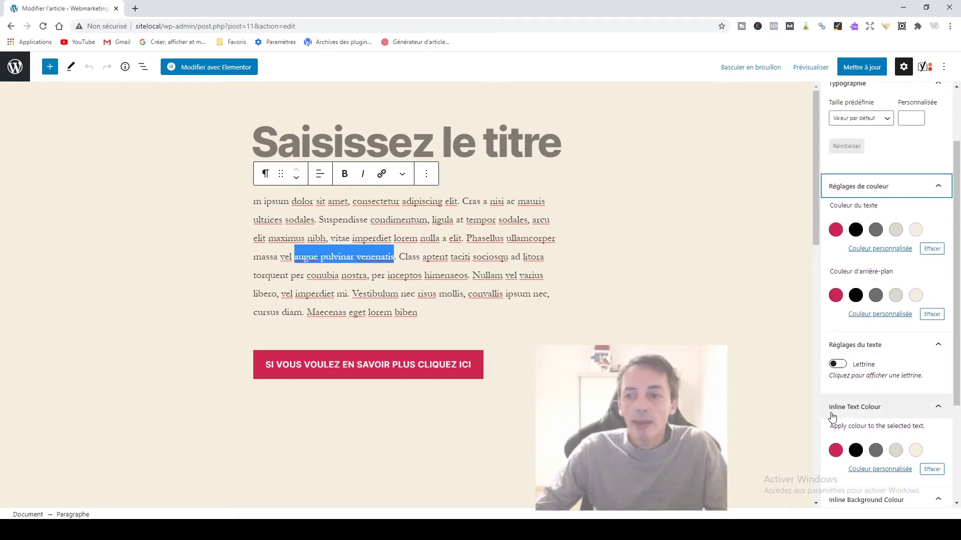
scroll(728, 328, down, 3)
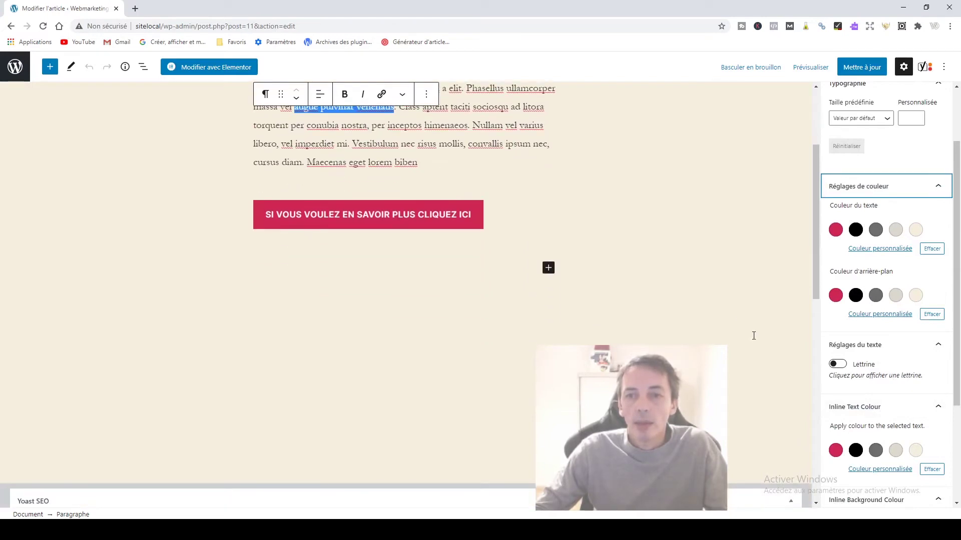
scroll(780, 356, up, 3)
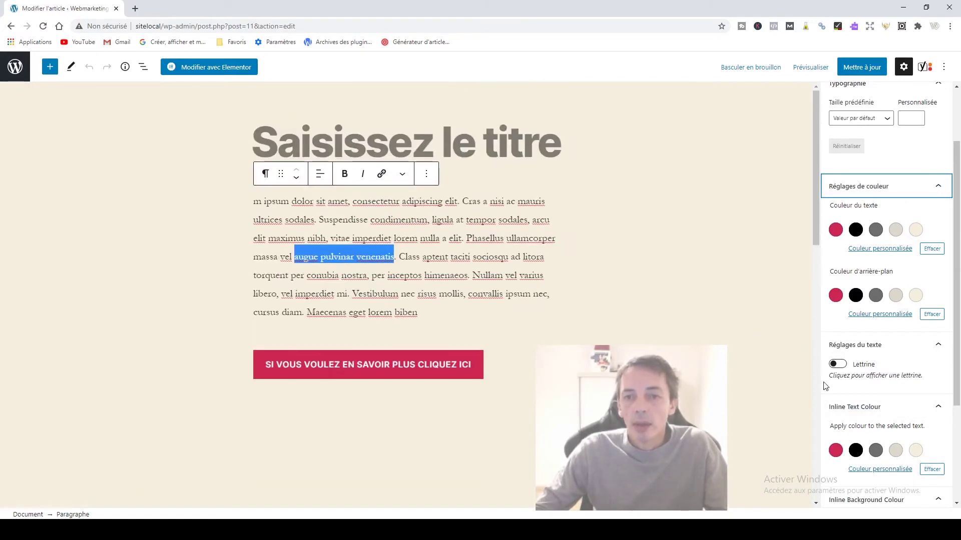
click(835, 452)
click(835, 453)
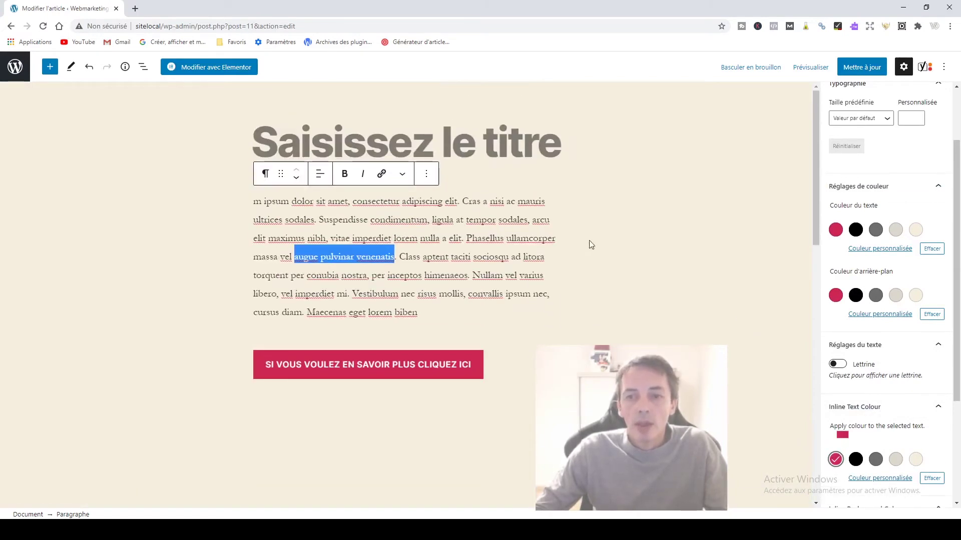
click(624, 235)
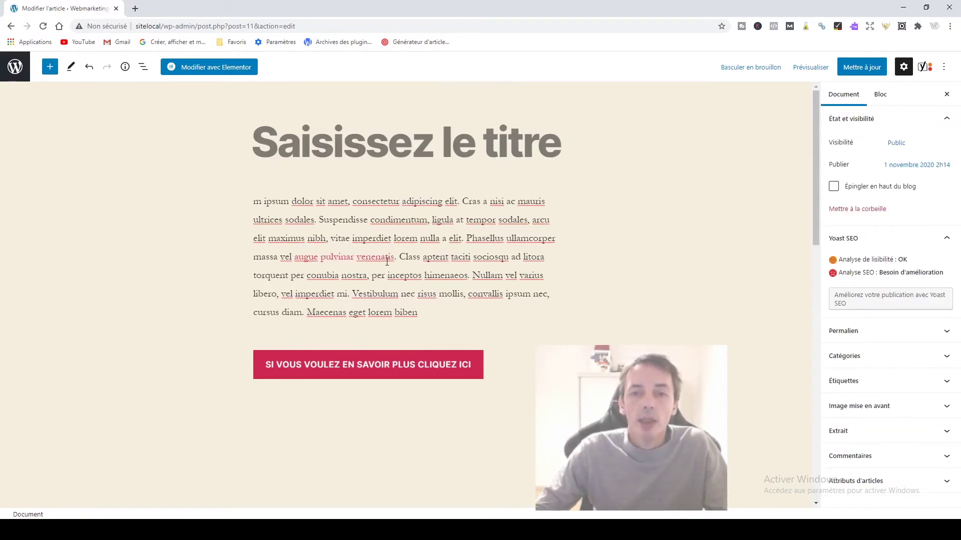
Step: Apply a black inline background colour to the words "augue pulvinar venenatis"
drag(395, 259, 294, 259)
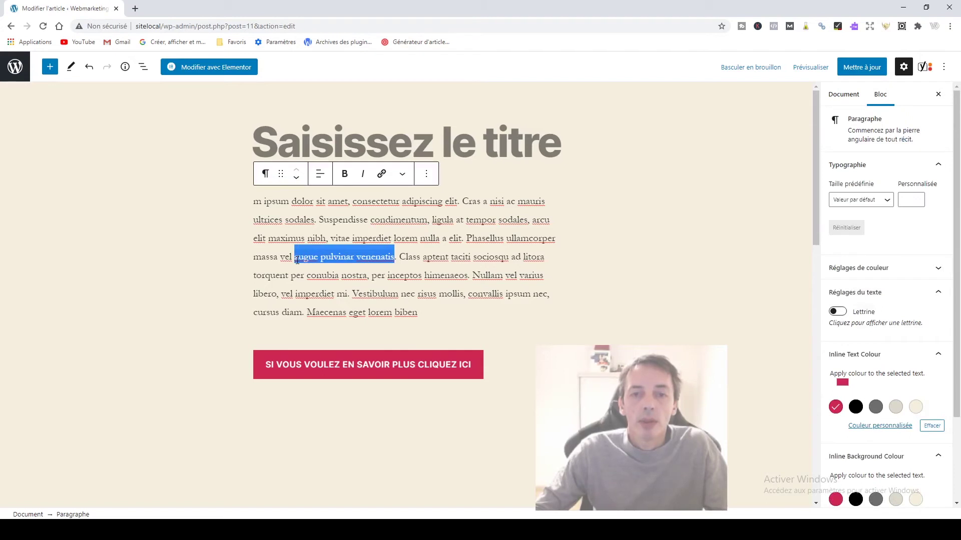
scroll(731, 328, down, 1)
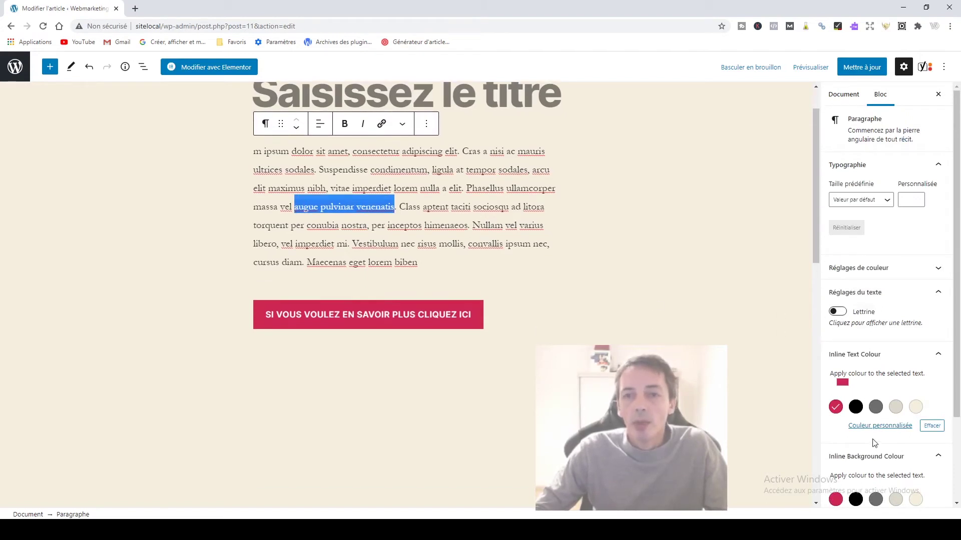
scroll(598, 345, up, 1)
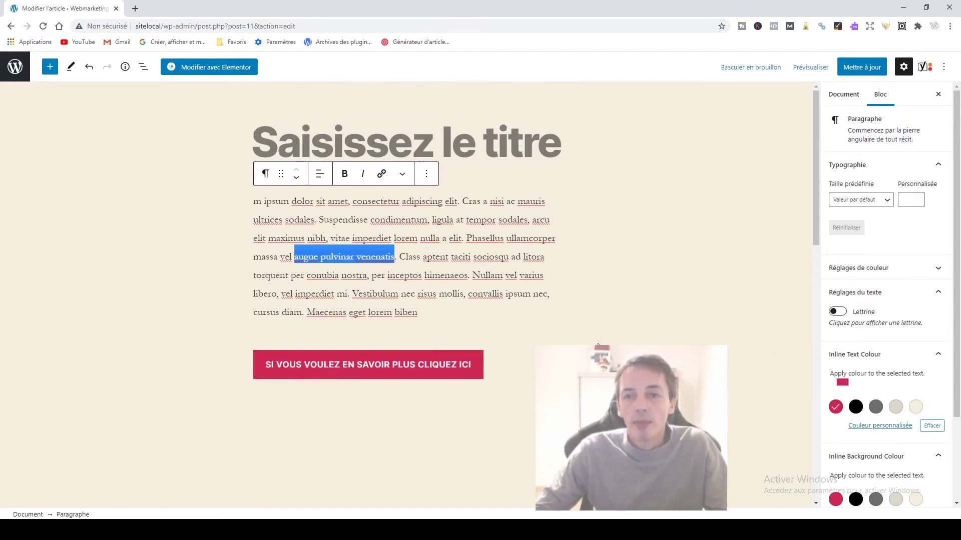
click(856, 500)
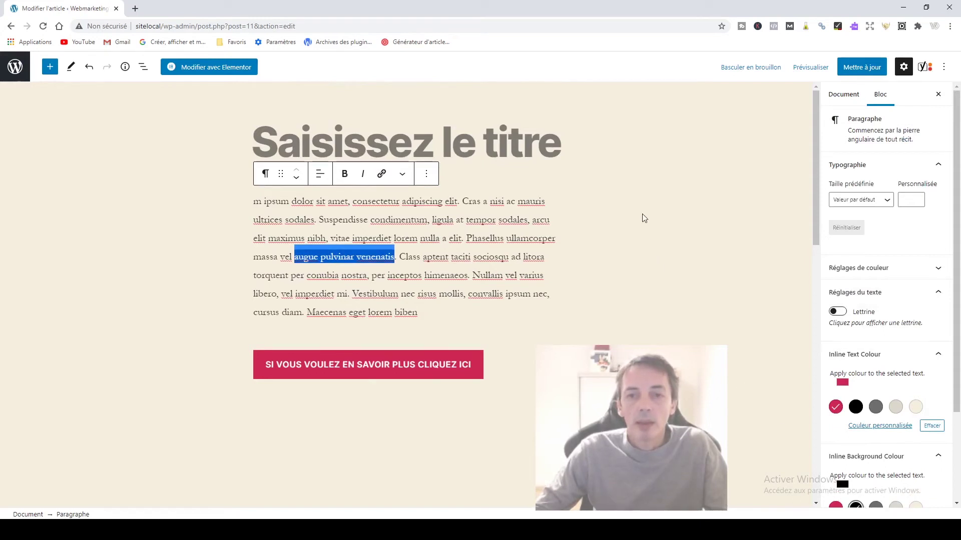
click(624, 205)
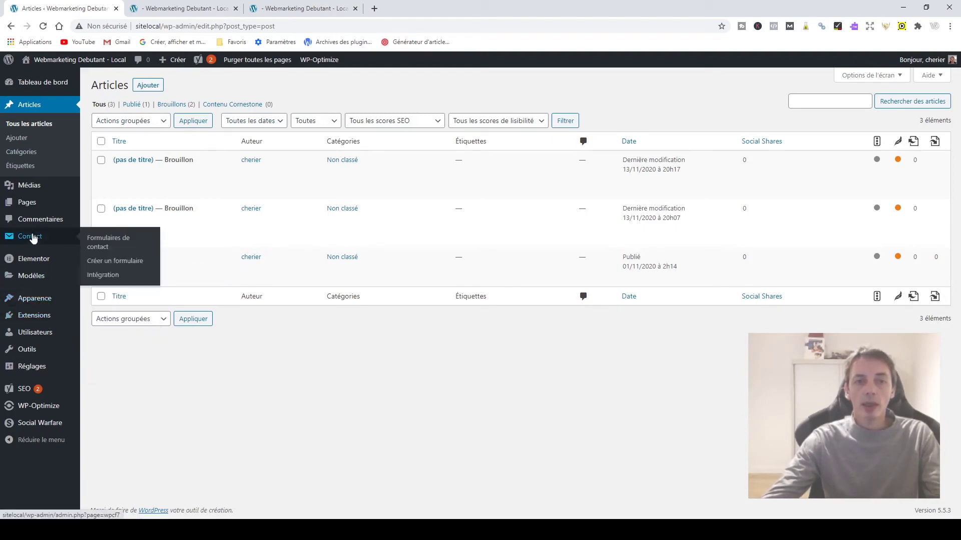
Step: Open the installed extensions and search them for "redirection"
click(35, 316)
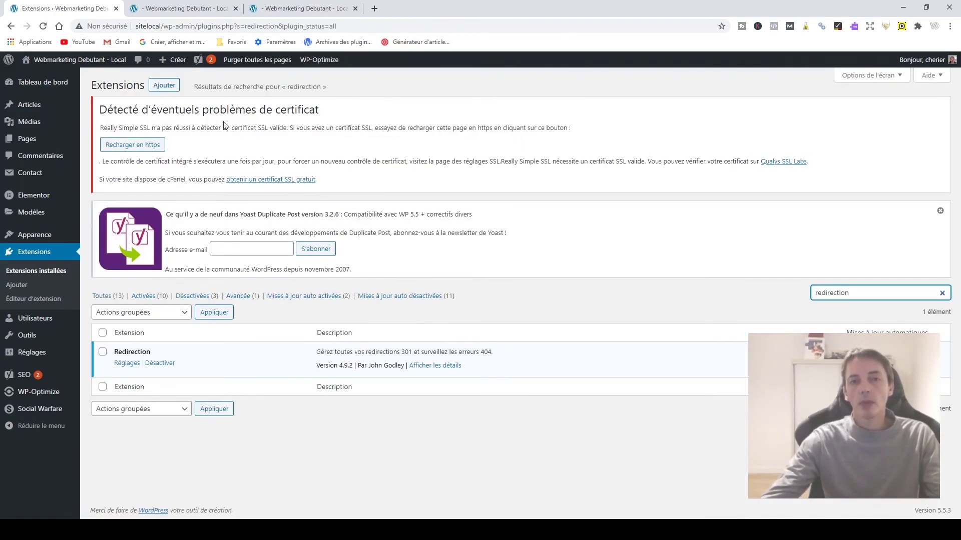
Step: Go to the page for adding new extensions and search the directory for "redirection"
click(166, 86)
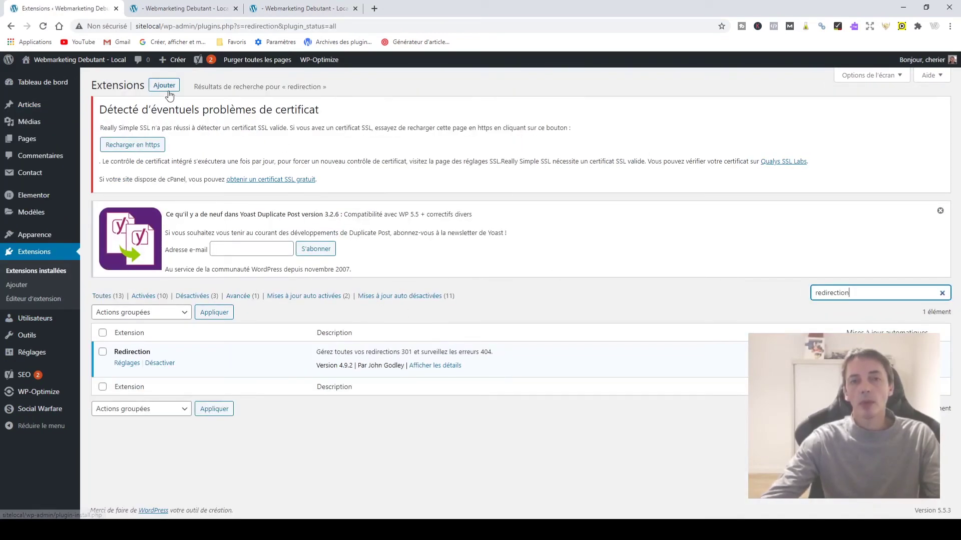
click(819, 212)
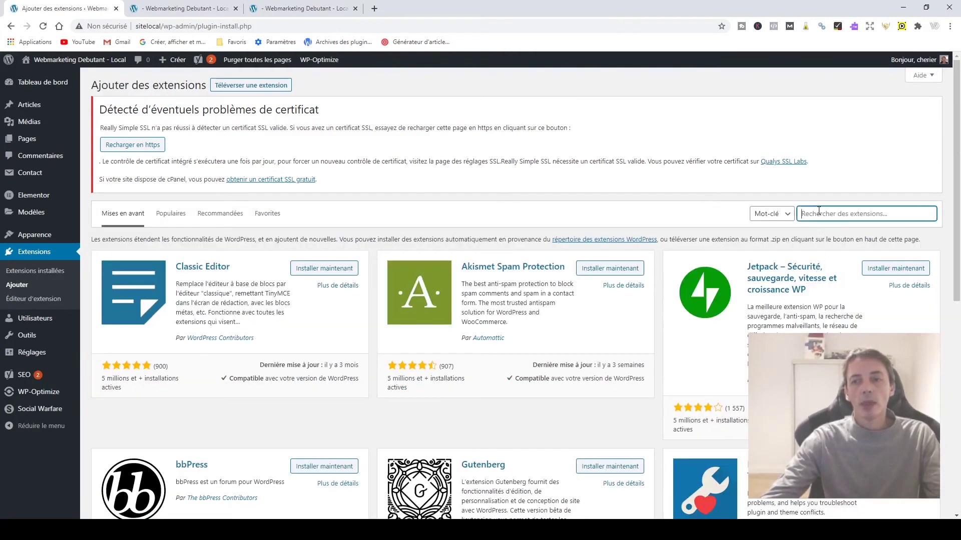
text(redire)
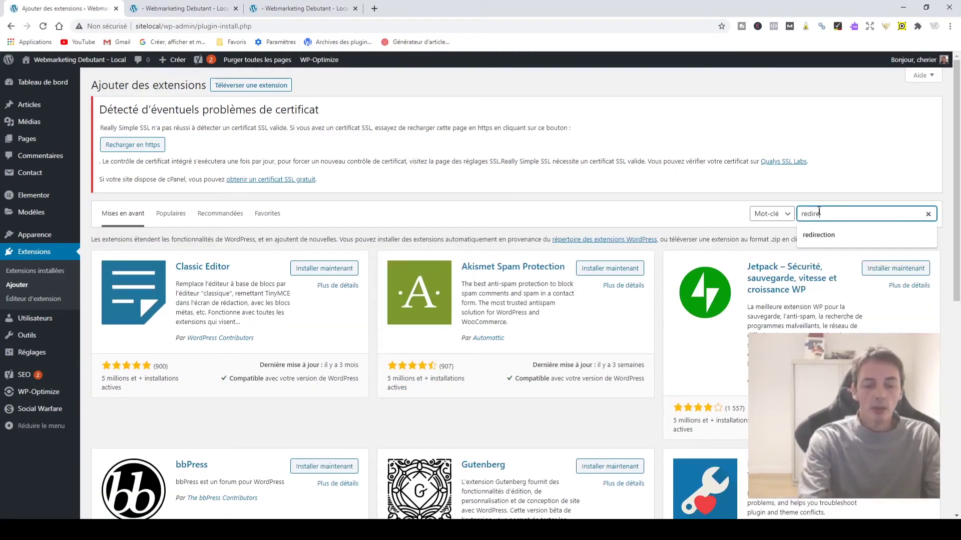
text(ction)
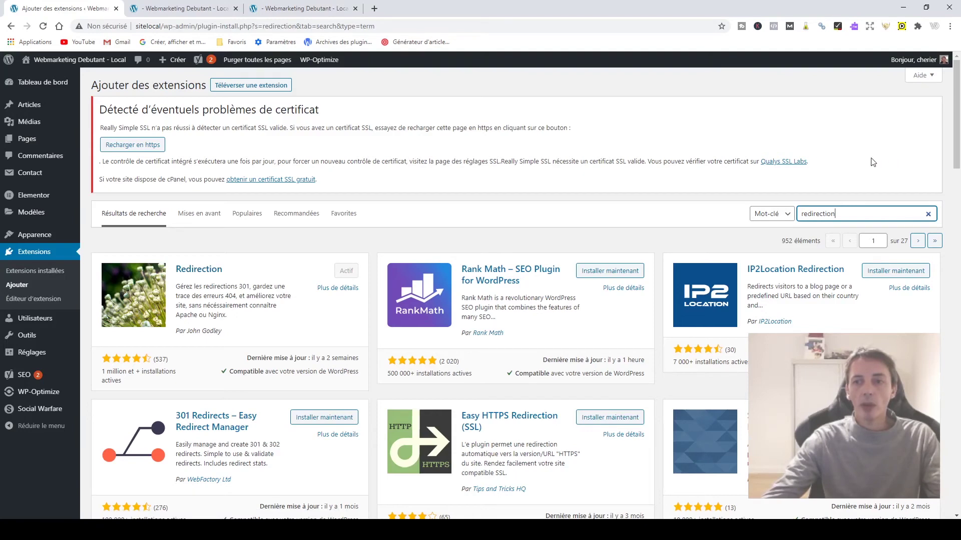
Step: Search the extension directory for "broken link checker", and install and activate the Broken Link Checker extension by WPMU DEV
drag(841, 211, 774, 216)
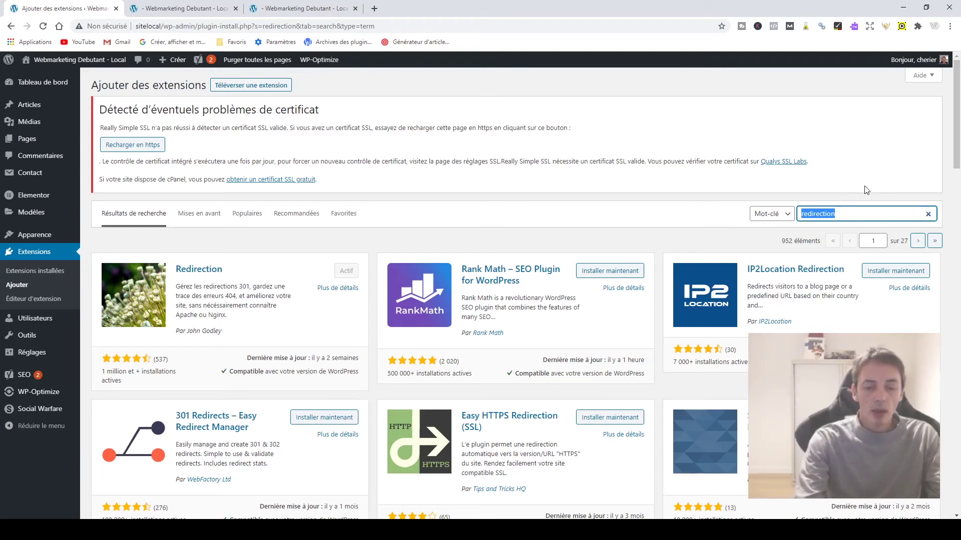
text(broken)
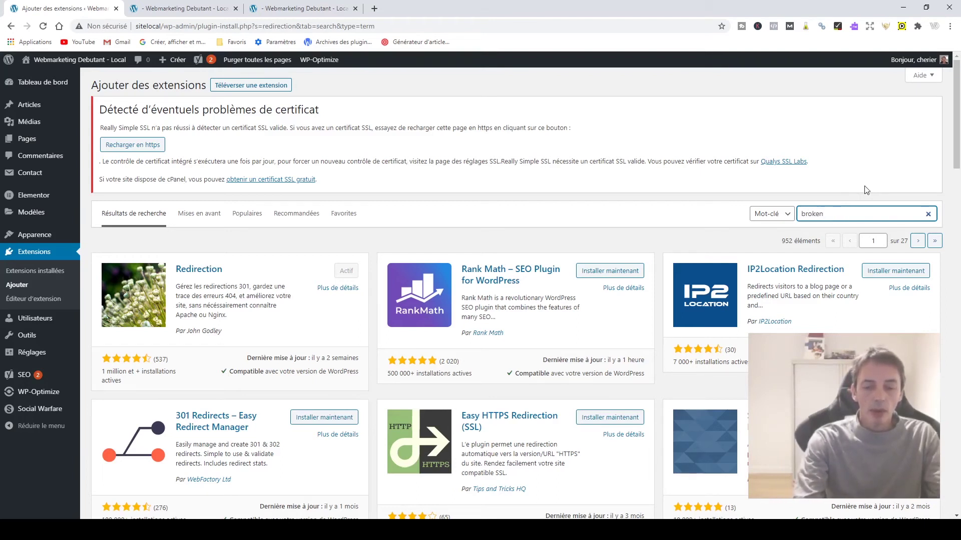
text(nk ch)
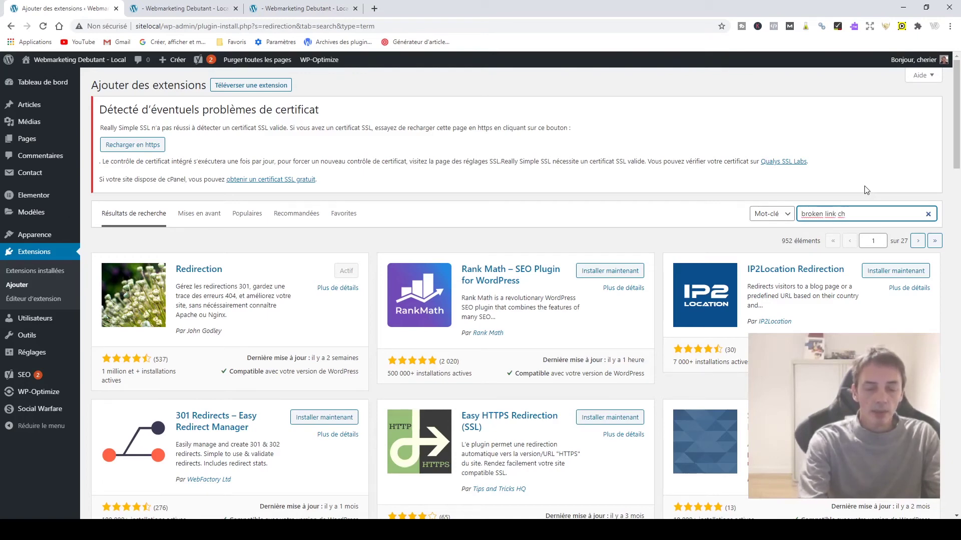
text(ecker)
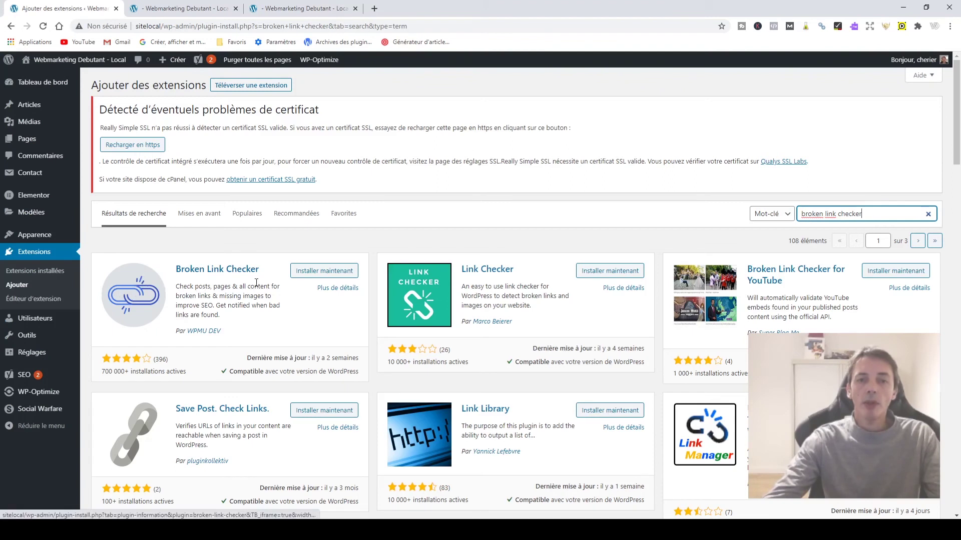
click(324, 271)
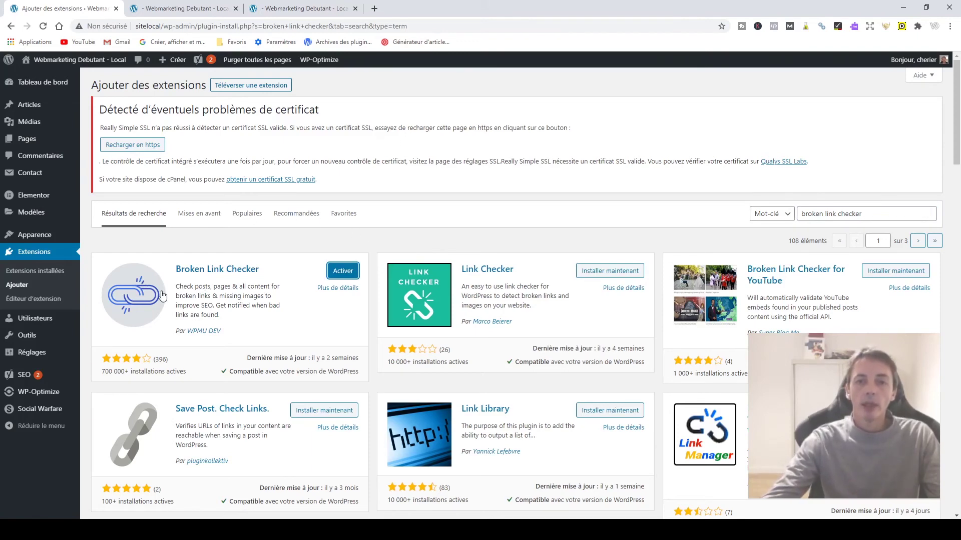
key(Return)
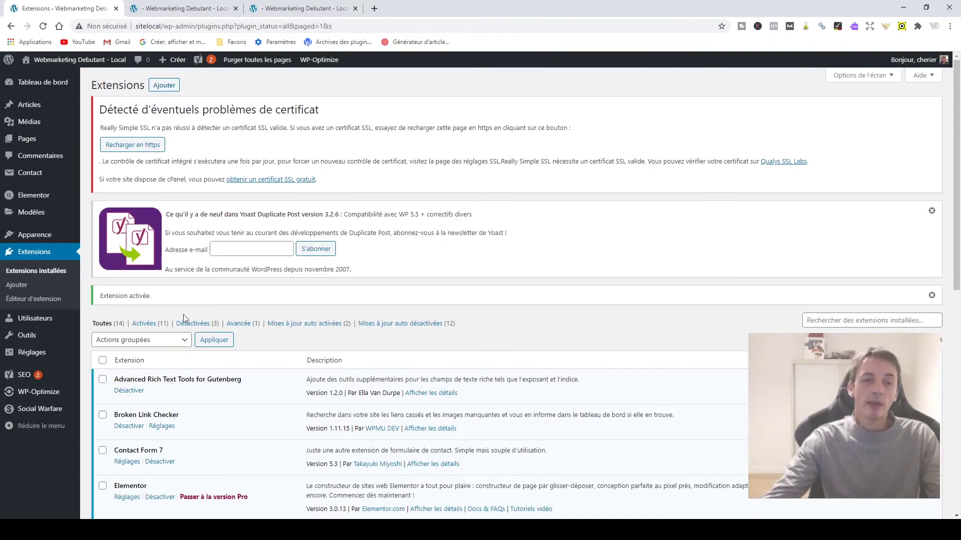
Step: Open the Broken Link Checker settings, review the general check interval and e-mail notification options, and save them
click(164, 427)
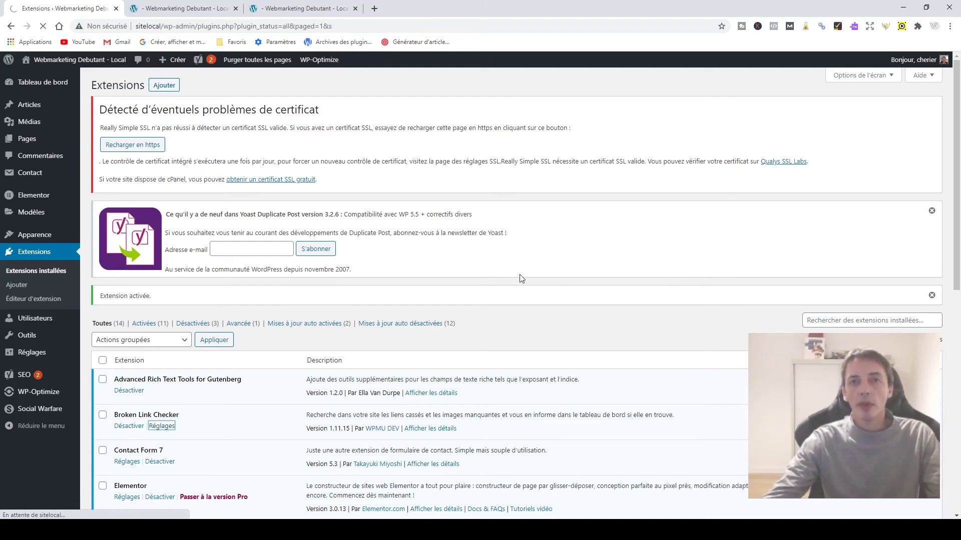
scroll(520, 279, down, 1)
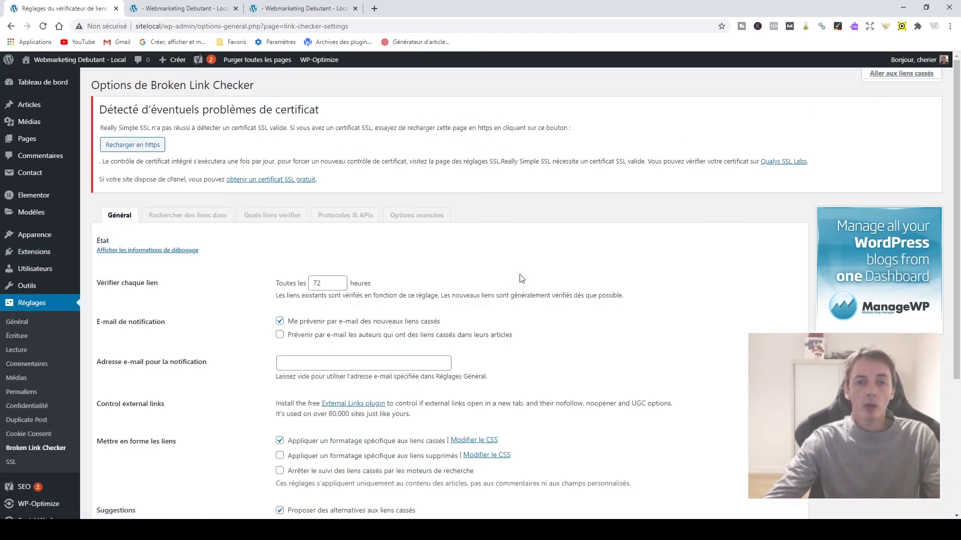
scroll(520, 278, down, 4)
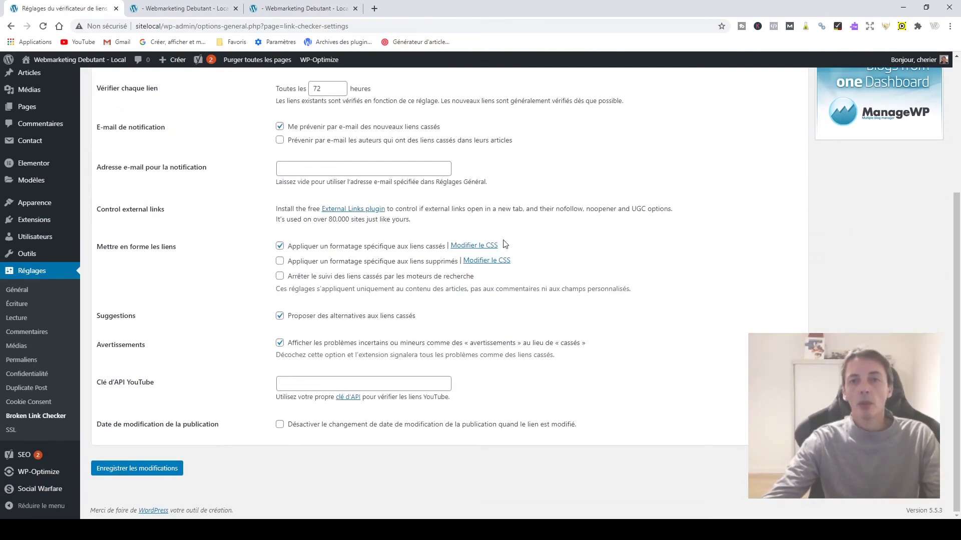
scroll(481, 210, up, 2)
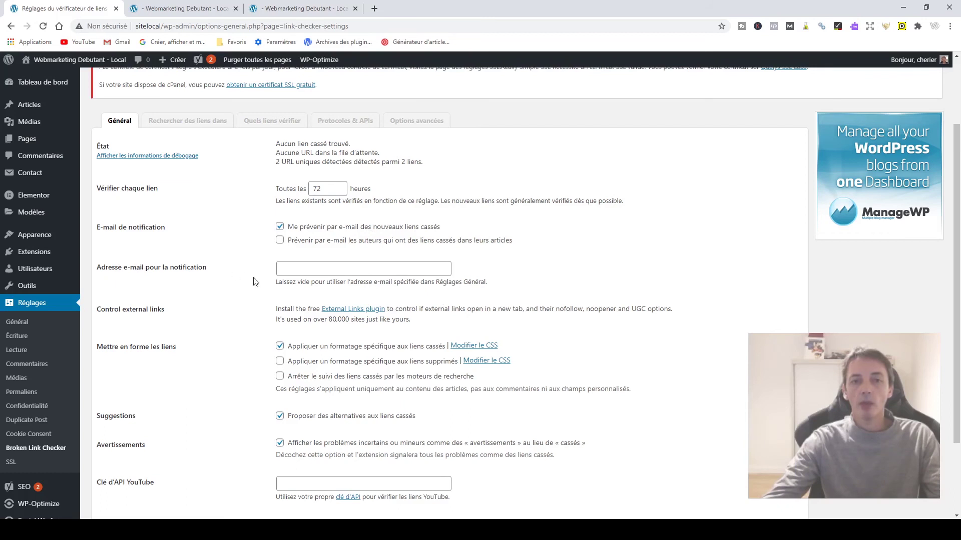
click(324, 272)
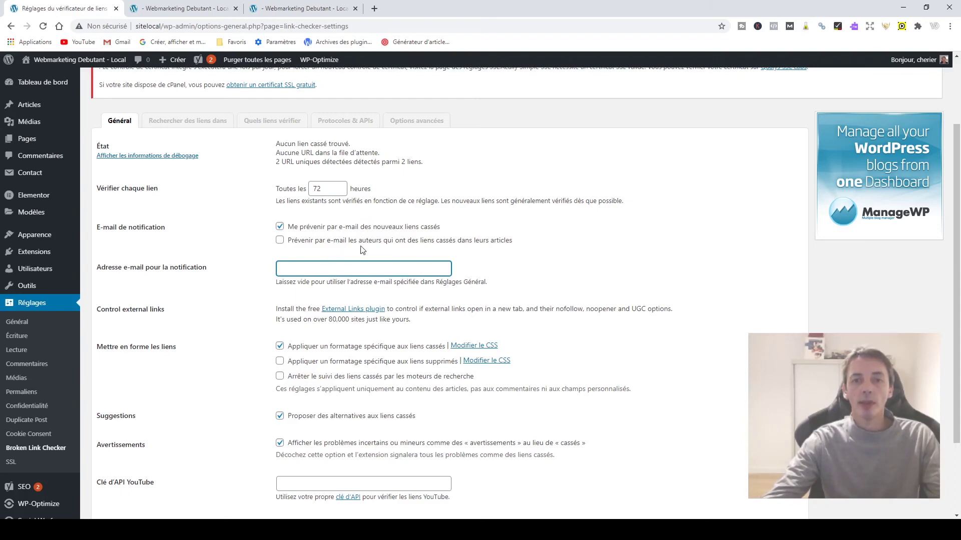
scroll(529, 215, up, 1)
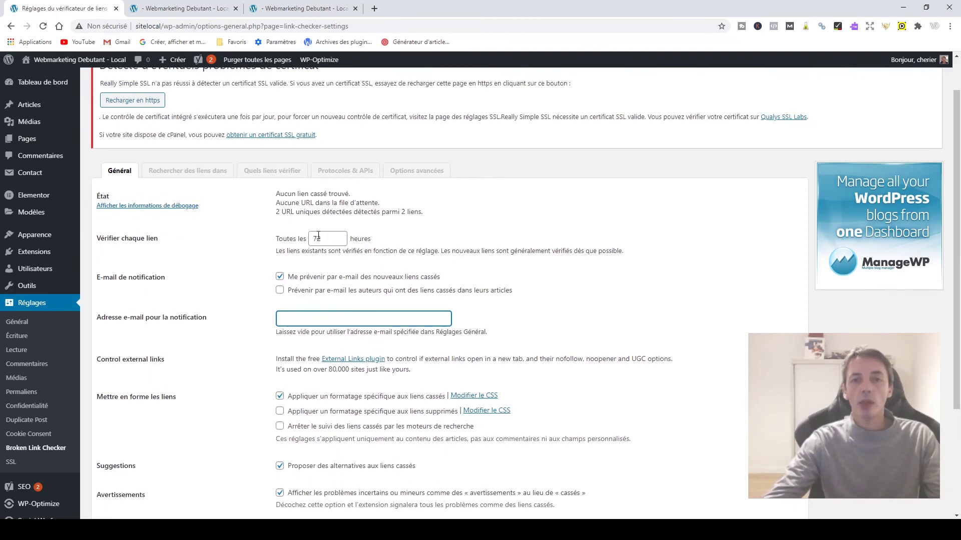
scroll(536, 273, down, 3)
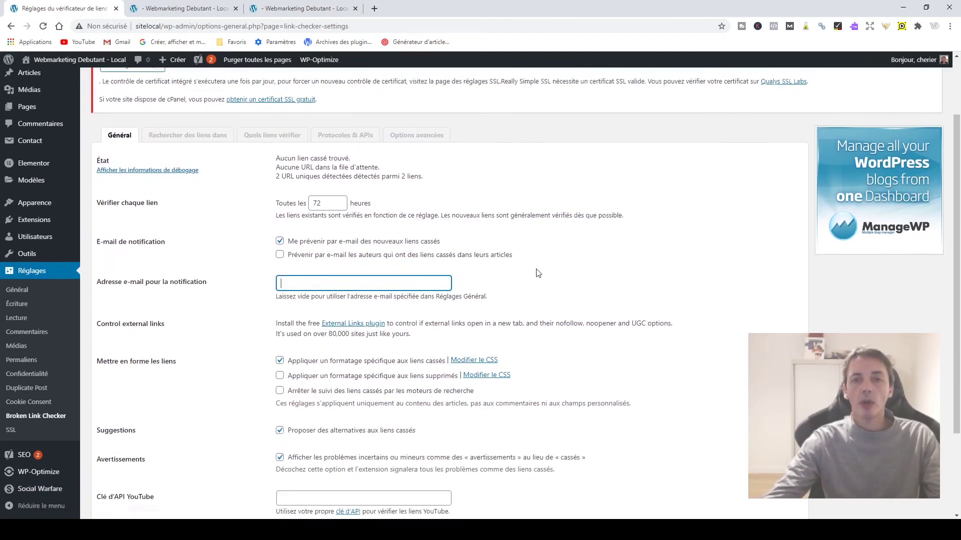
click(142, 476)
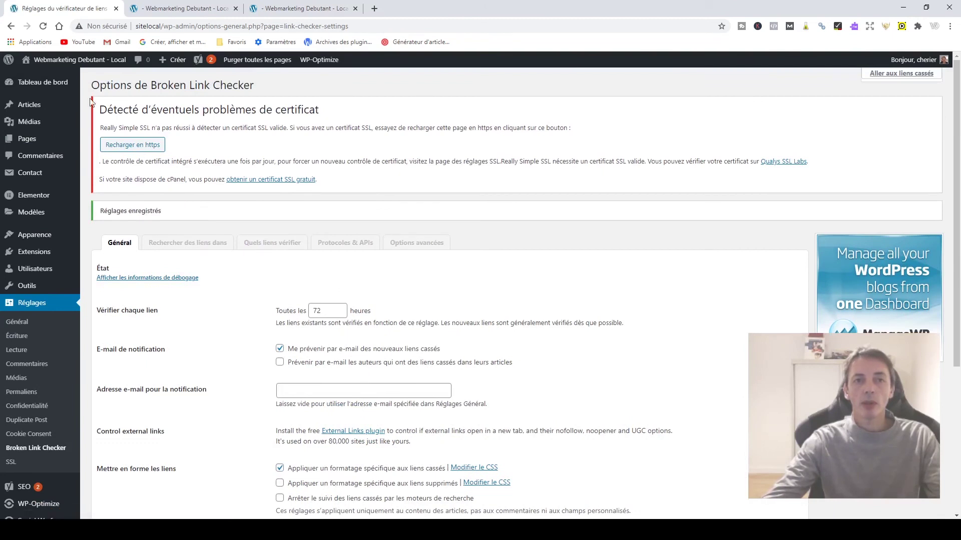
Step: Open the dashboard home and expand the Broken Link Checker widget to review its link status
mouse_move(65, 84)
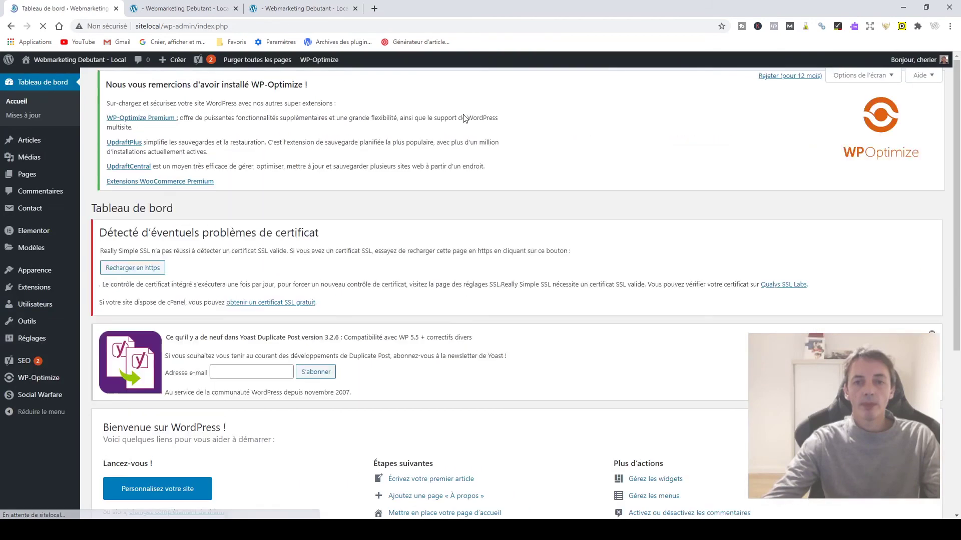
scroll(467, 121, down, 5)
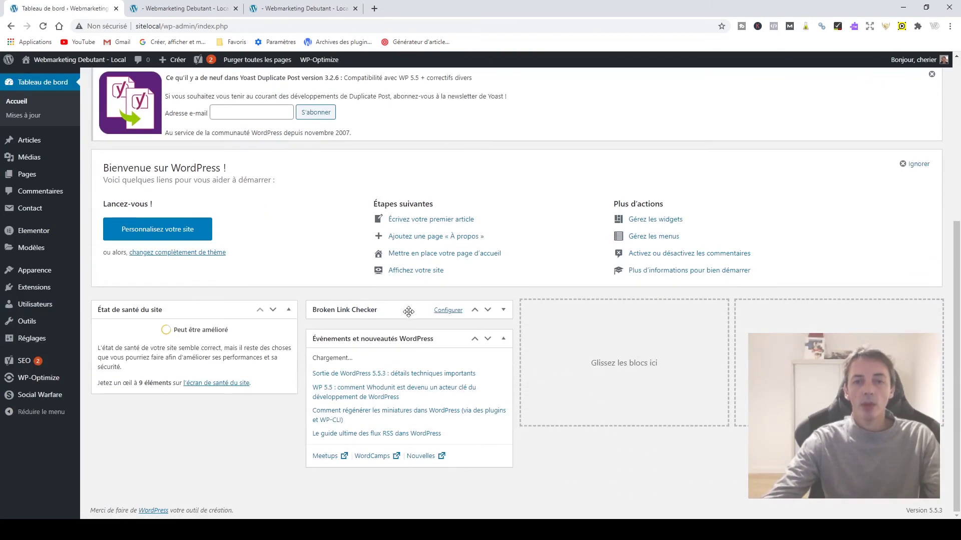
click(504, 311)
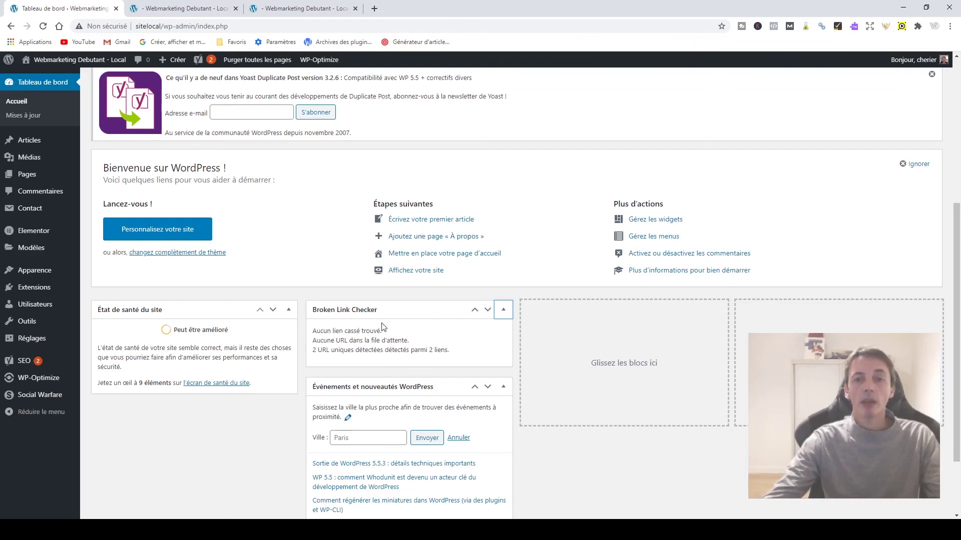
scroll(391, 332, up, 5)
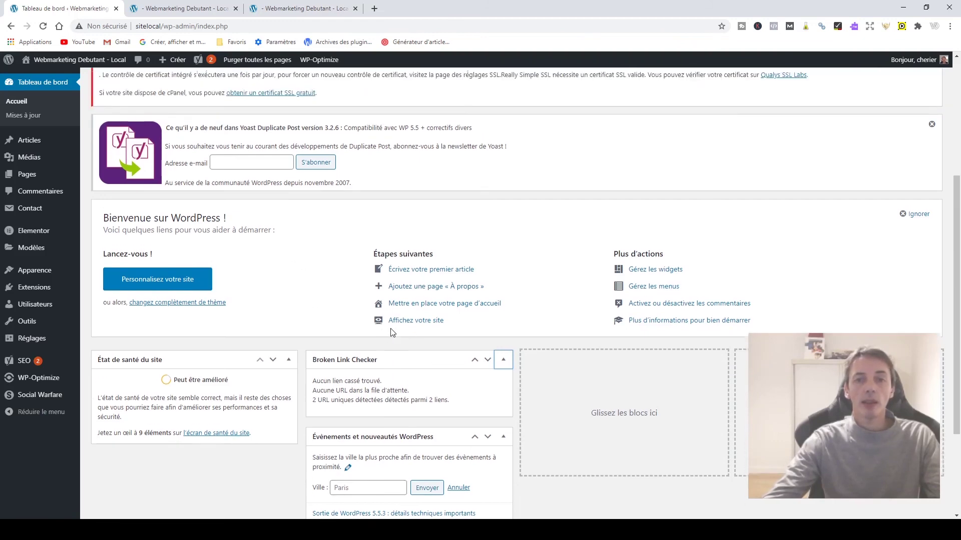
scroll(505, 333, down, 1)
scroll(505, 334, up, 1)
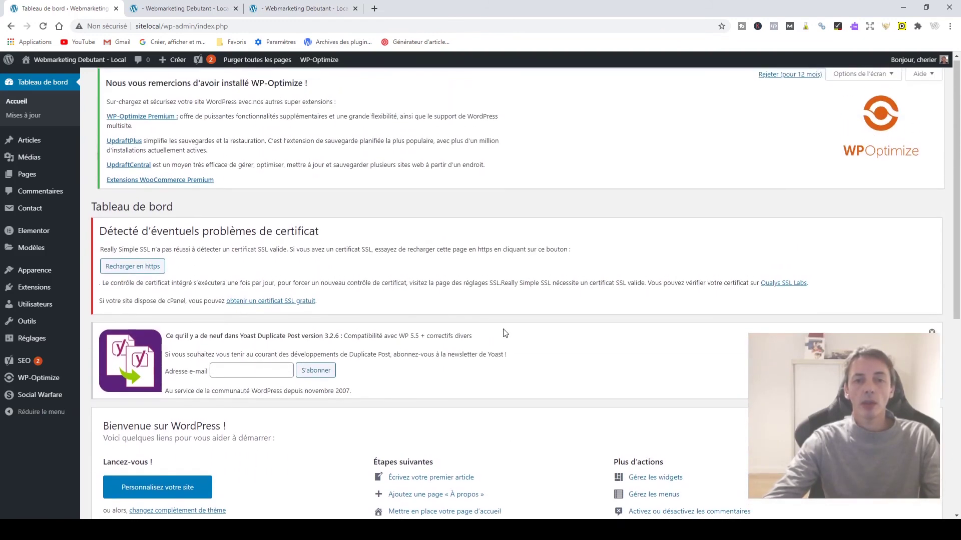
scroll(434, 250, down, 4)
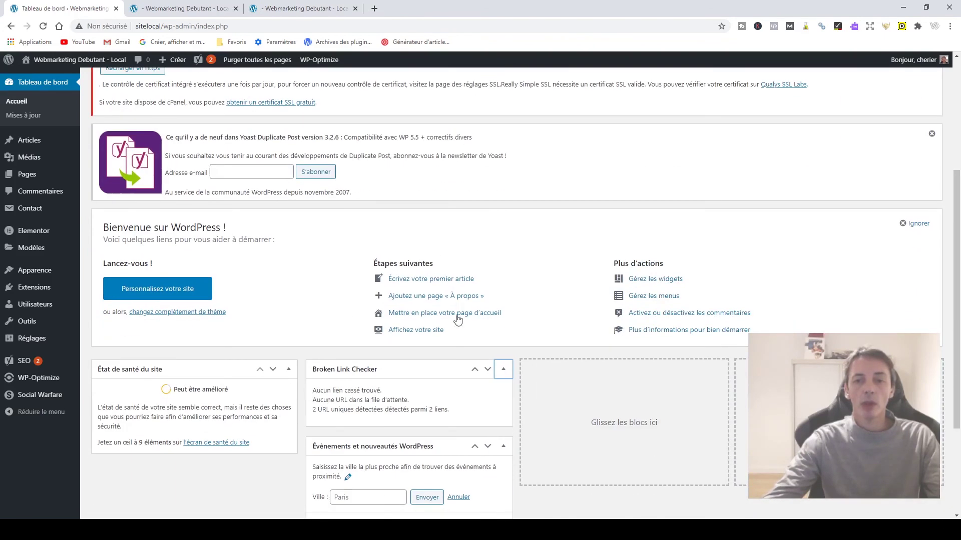
scroll(454, 318, down, 3)
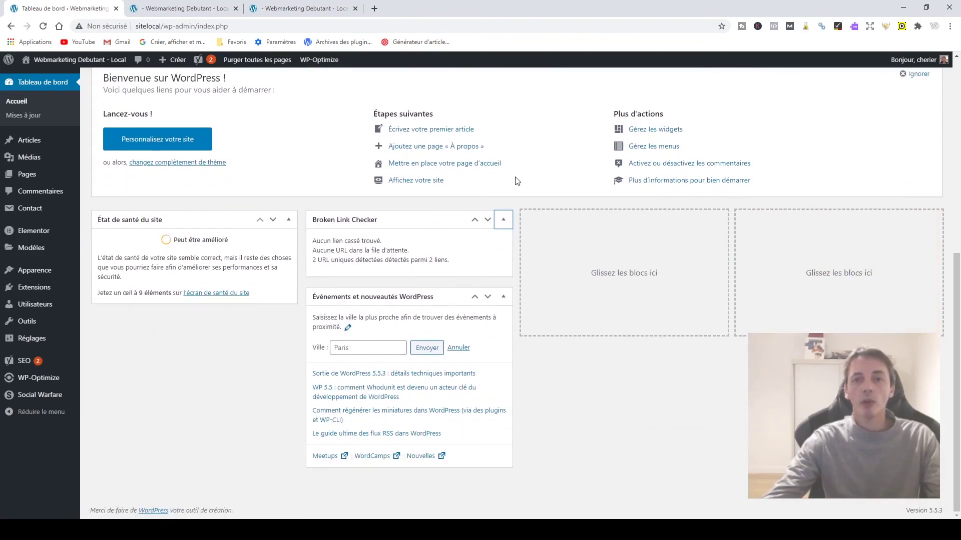
scroll(515, 180, up, 7)
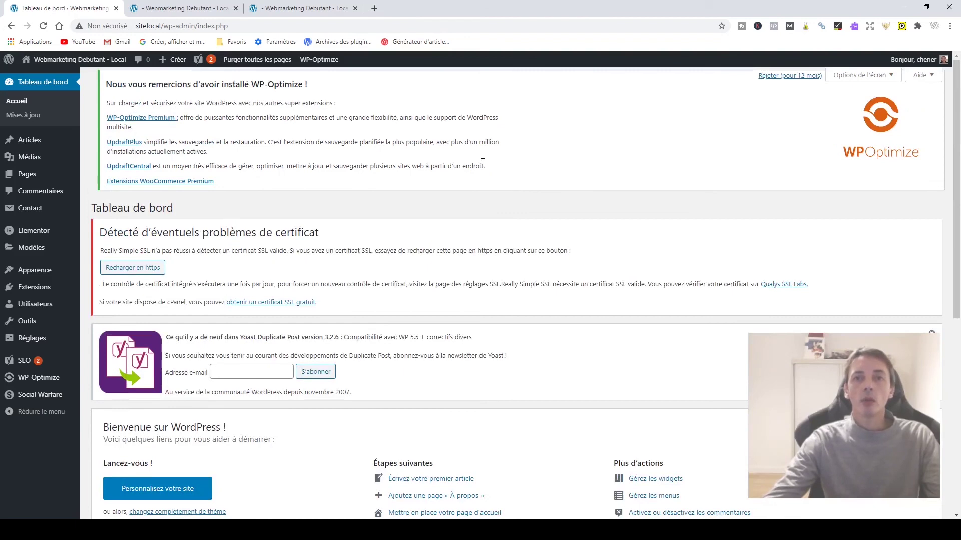